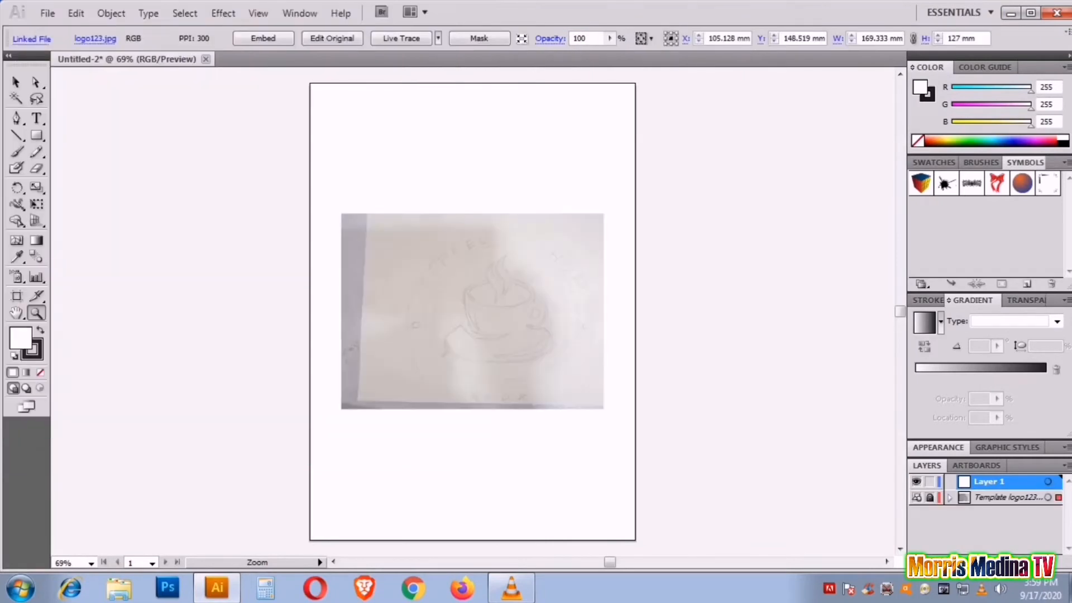
Draw a black-filled circle without stroke over the sketched inner circle and set its width and height to 88.43 mm.
double_click(20, 337)
key(Return)
key(ctrl+equal)
key(ctrl+equal)
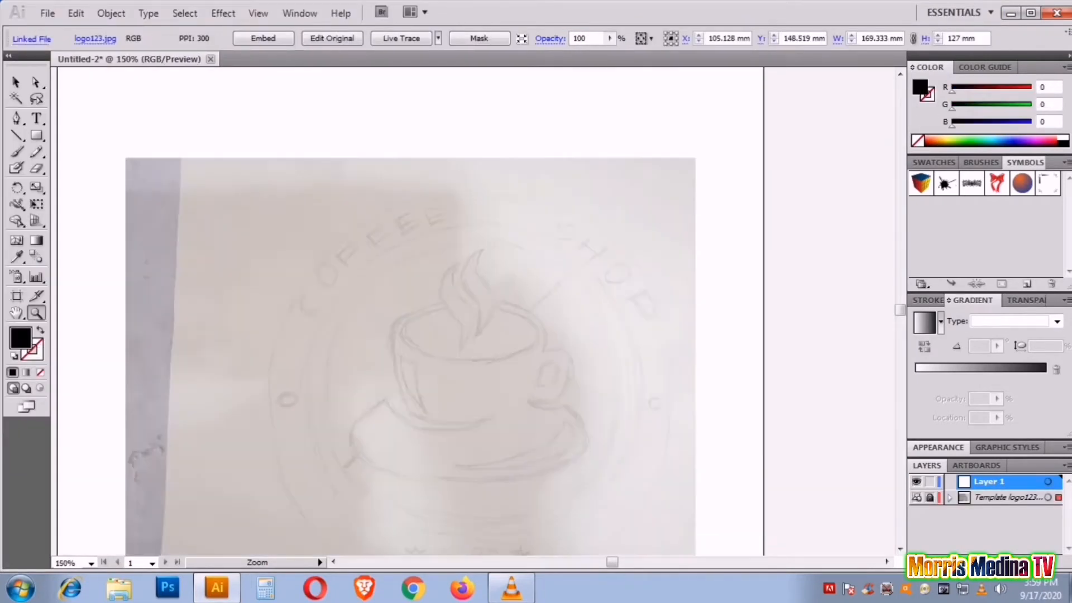
key(l)
drag(298, 152, 634, 463)
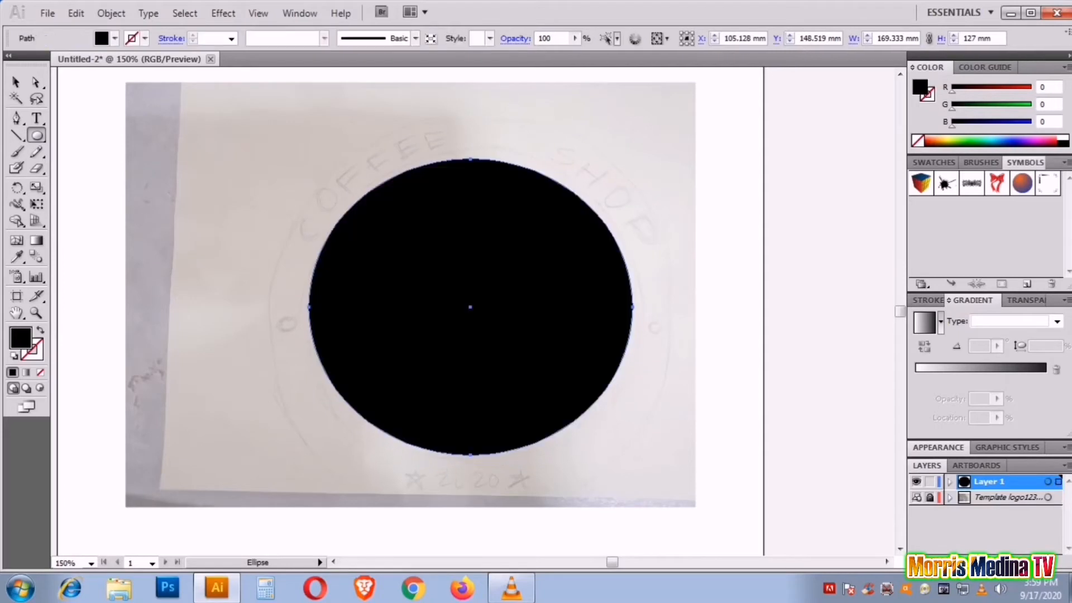
click(900, 37)
key(Return)
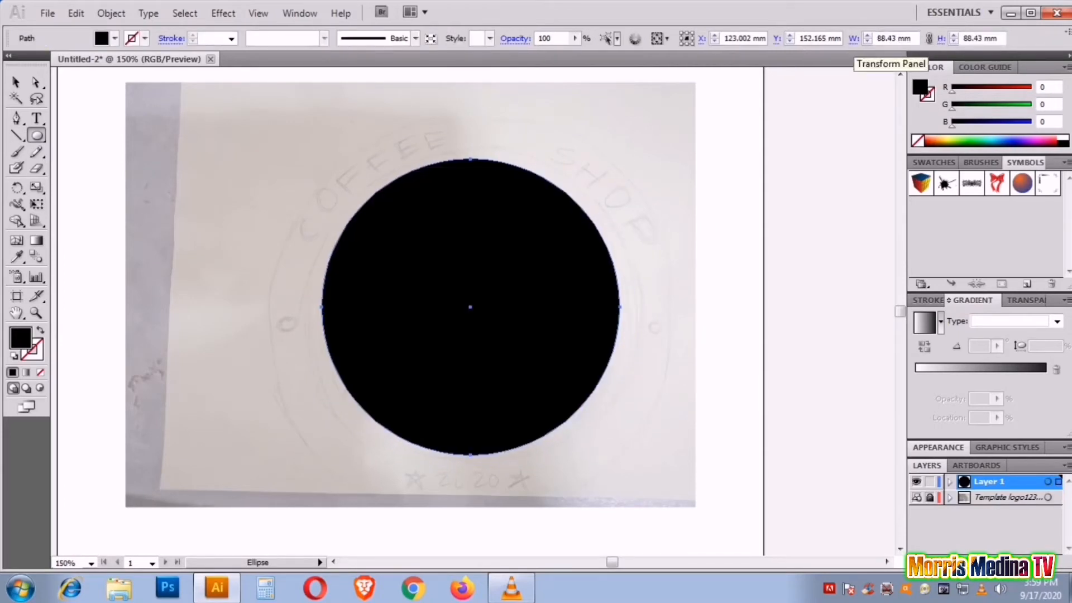
In outline view, turn the circle into a thin ring by cutting out a concentric 87.724 mm circle with Pathfinder.
key(v)
key(ctrl+y)
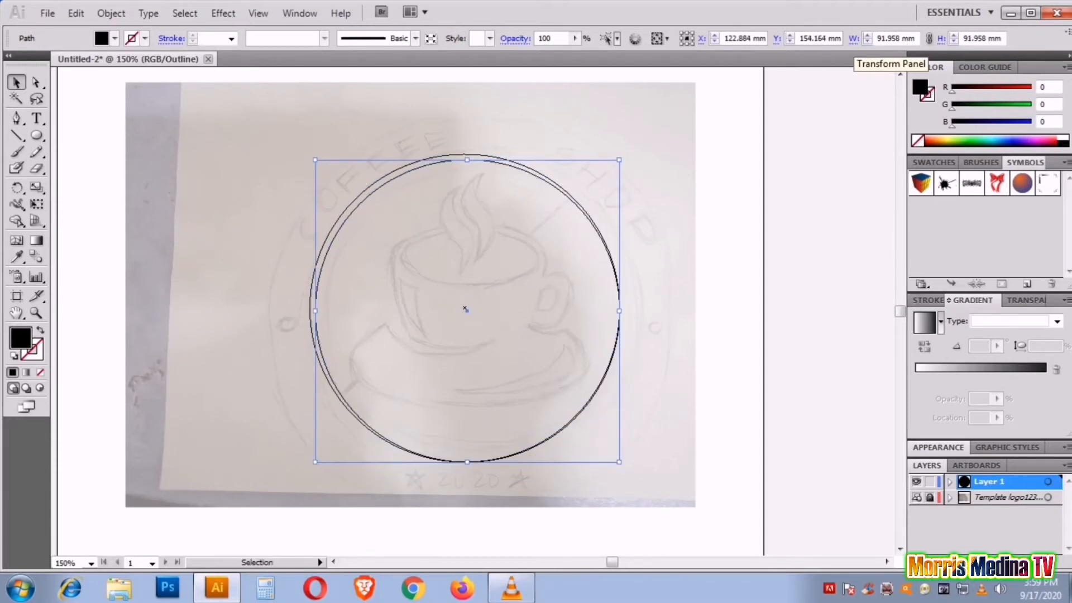
key(ctrl+shift+a)
key(ctrl+a)
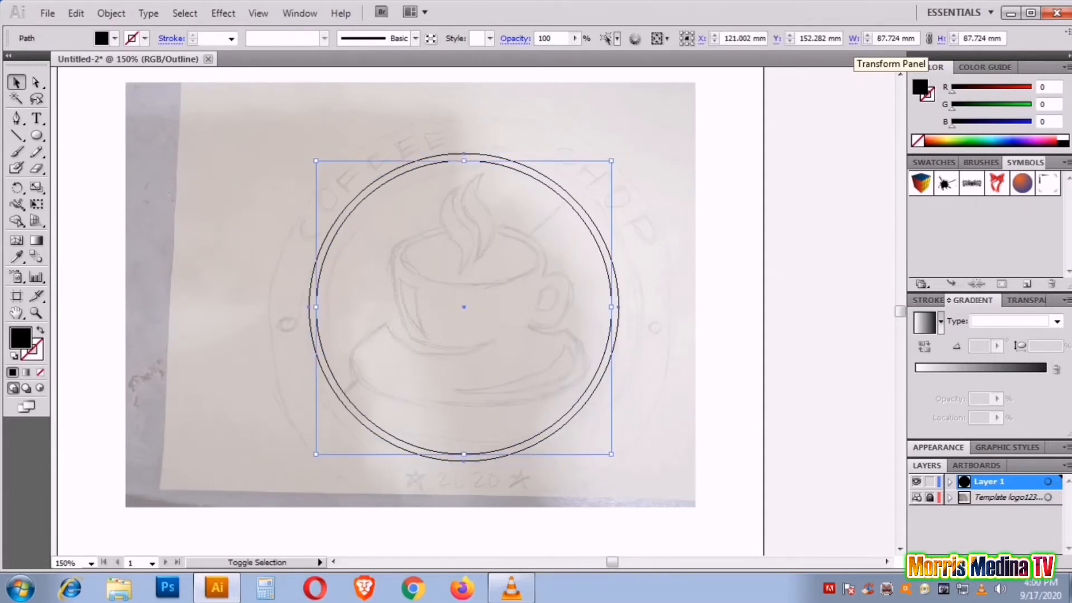
click(299, 12)
click(379, 375)
key(ctrl+shift+a)
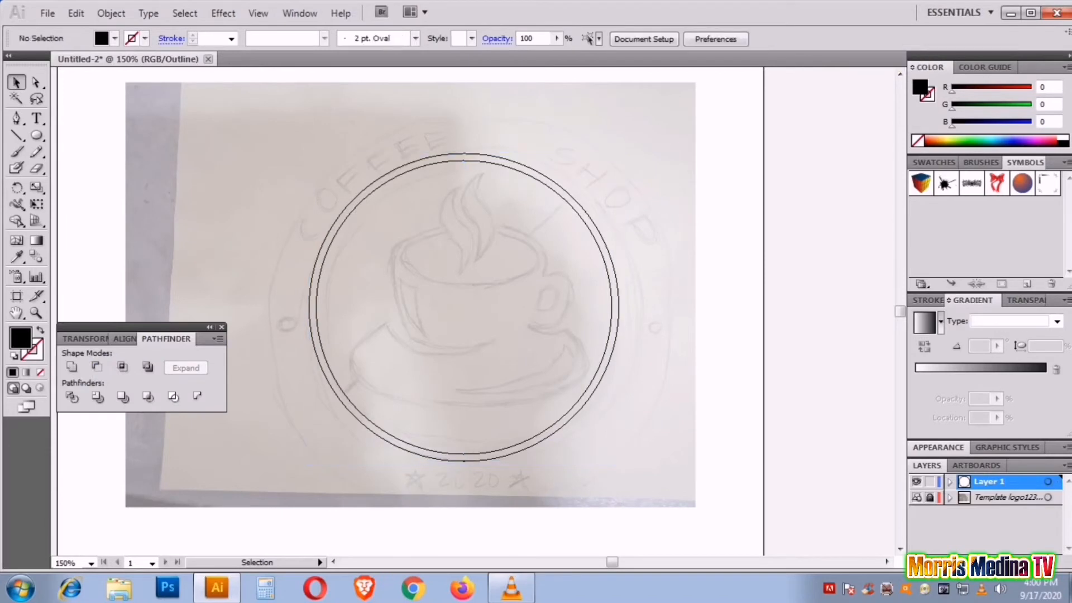
key(ctrl+shift+F9)
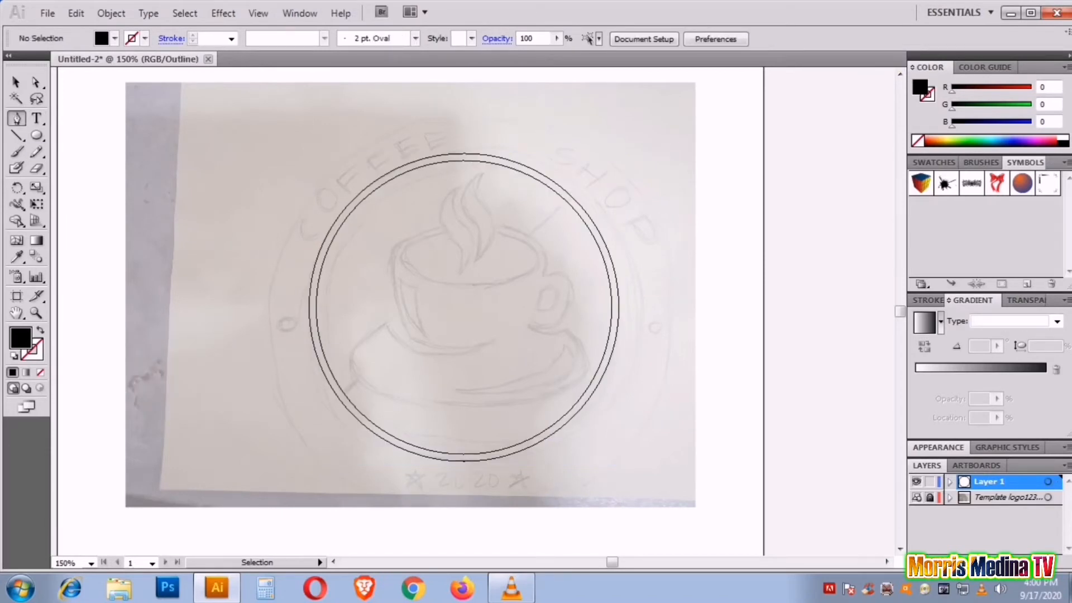
Trace the ring's lower-right half with the Pen tool, closed by a straight diagonal edge, and send the shape to the back.
click(341, 394)
click(568, 199)
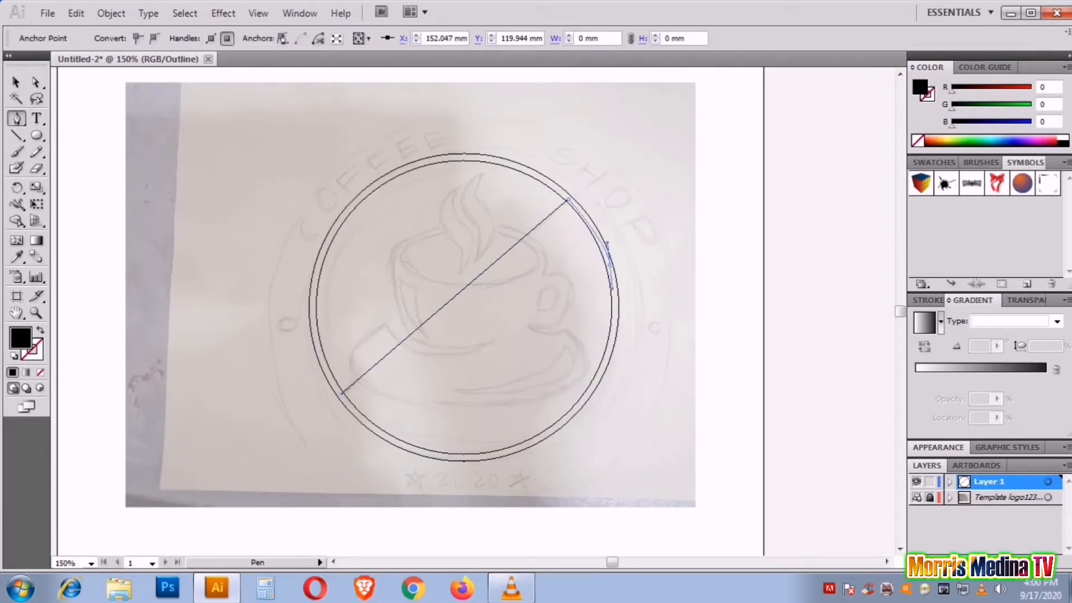
drag(524, 448, 473, 477)
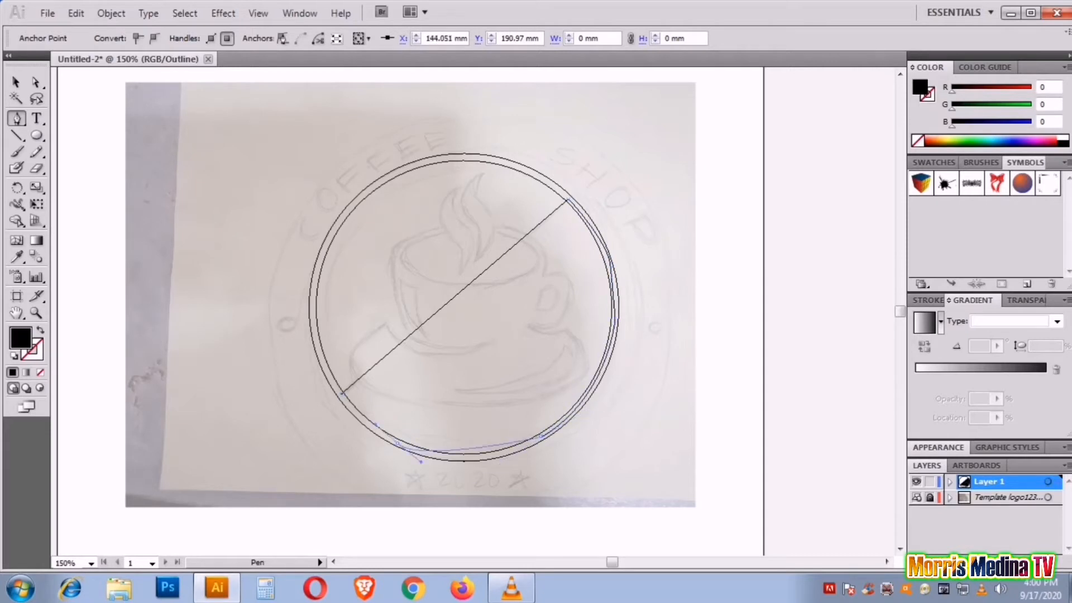
key(v)
right_click(553, 214)
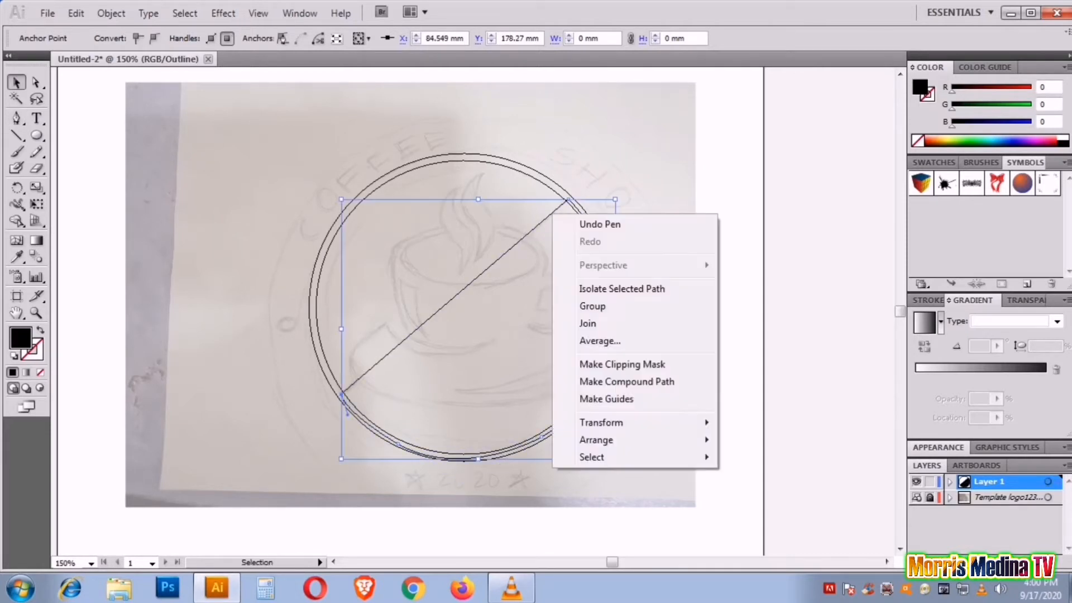
mouse_move(601, 440)
click(784, 485)
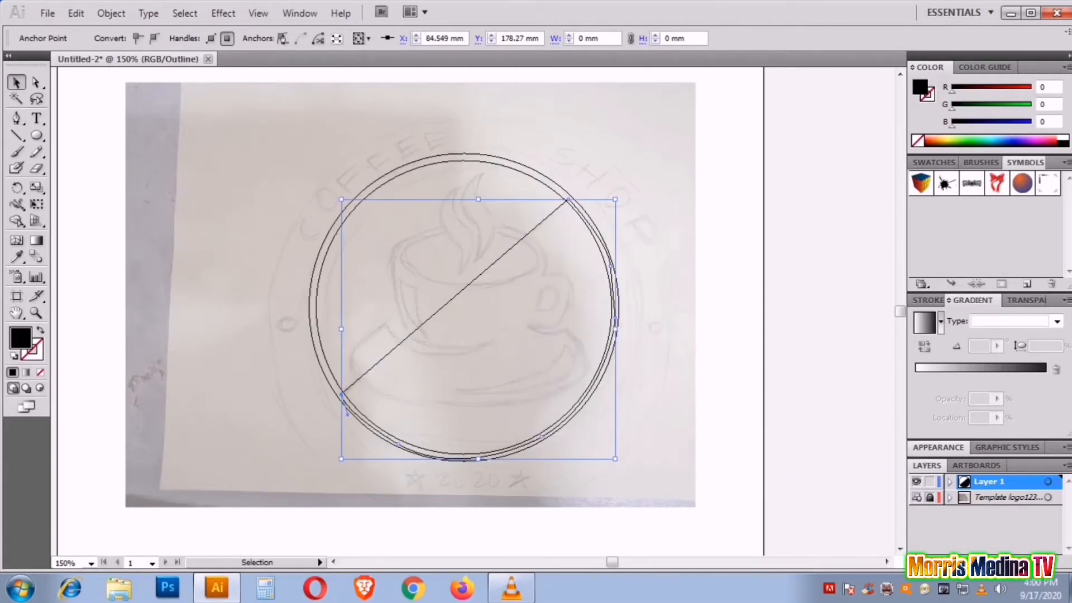
key(ctrl+shift+a)
Trace the ring's upper-left half along the diagonal with the Pen tool and send the shape to the back.
key(p)
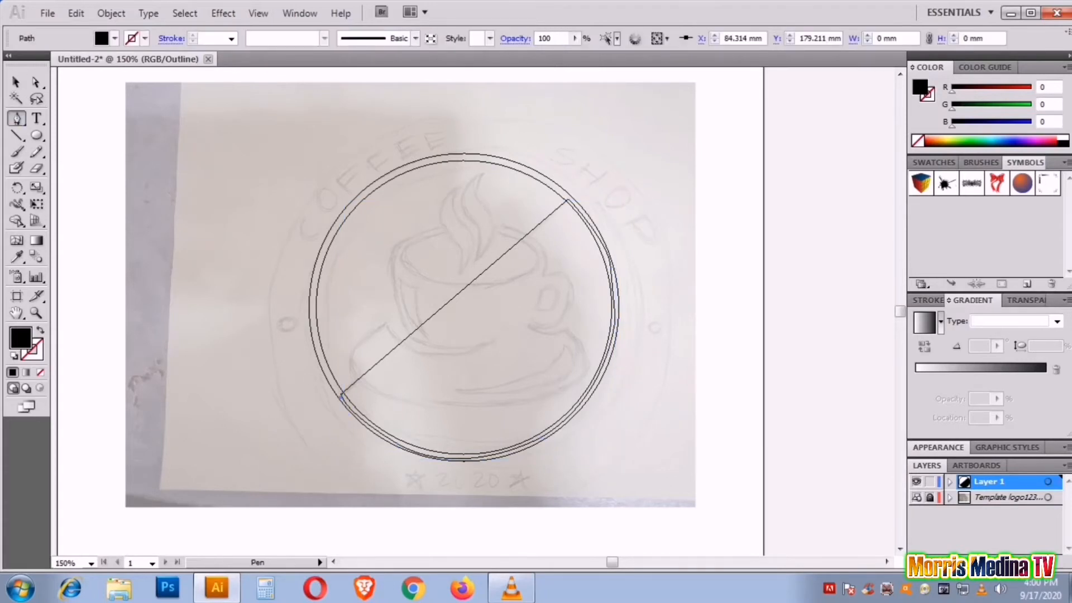
drag(400, 169, 493, 127)
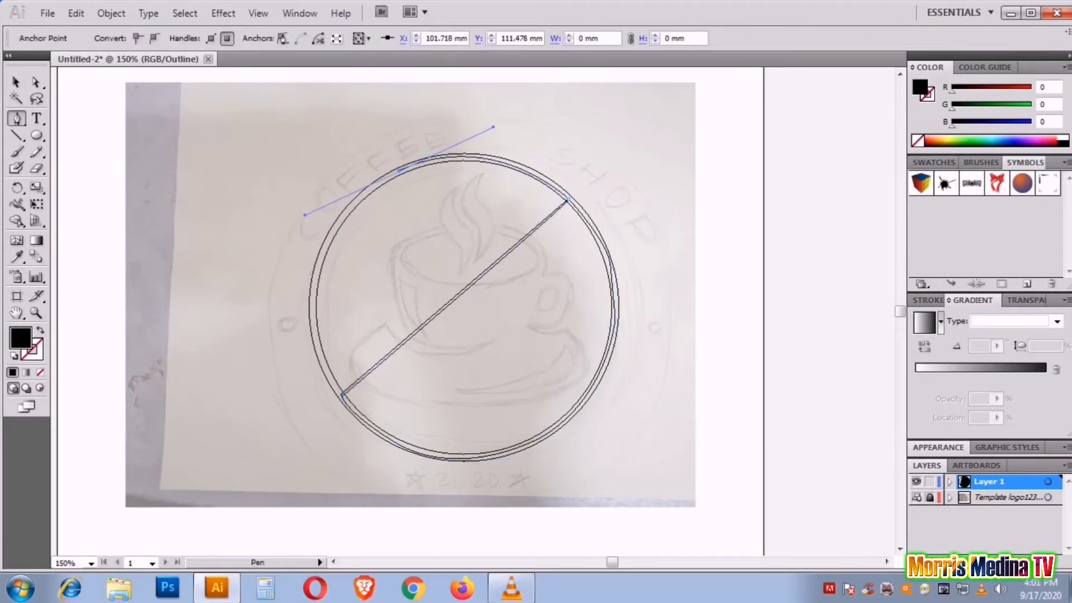
drag(316, 305, 323, 393)
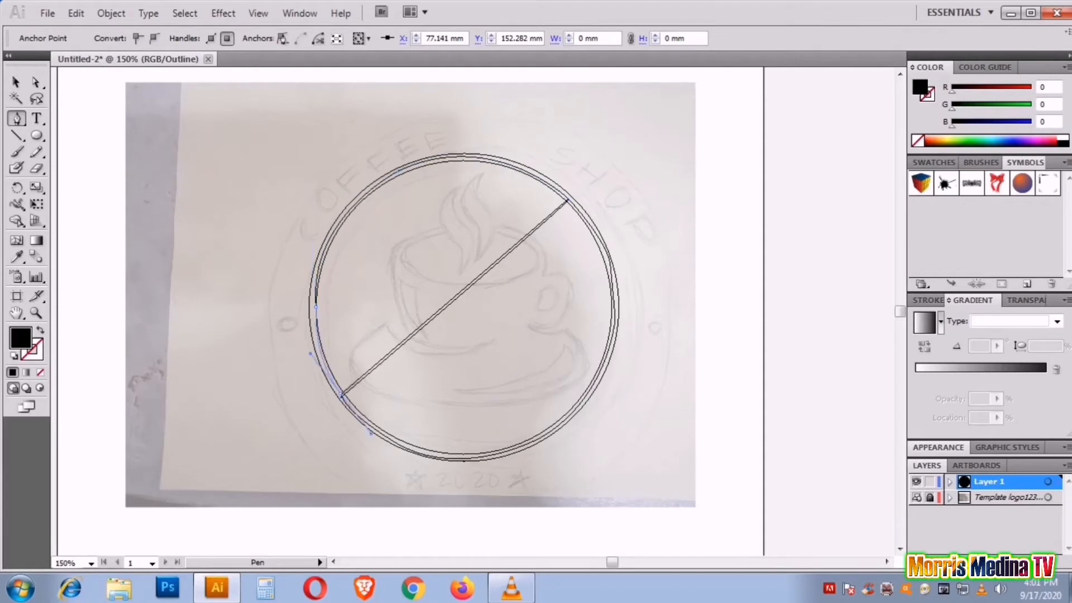
key(v)
right_click(539, 181)
mouse_move(574, 406)
click(742, 457)
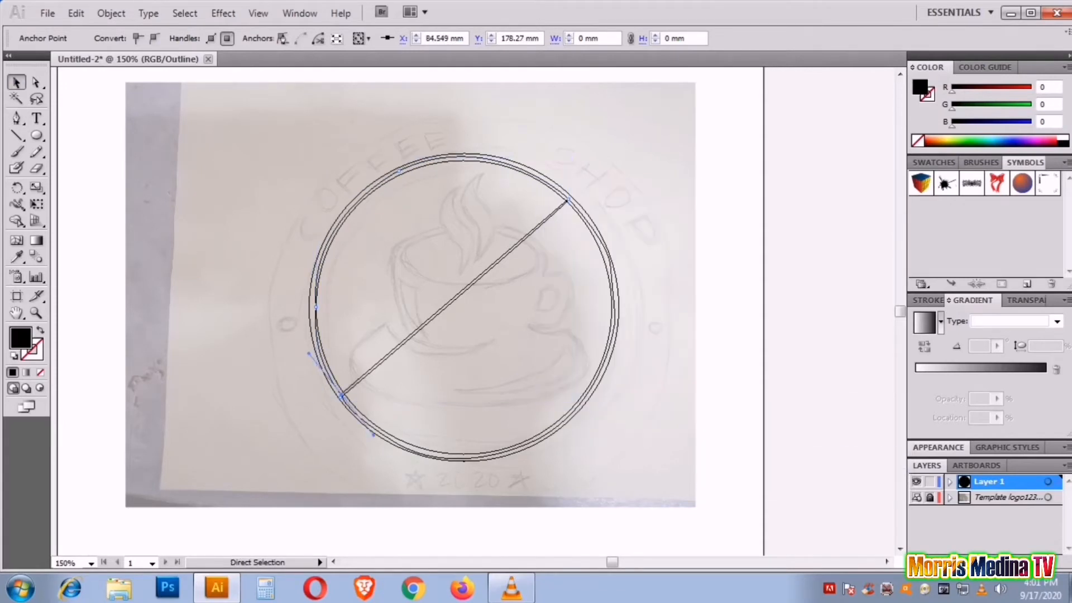
Return to preview view and fill the upper-left half with orange, RGB 244, 170, 22.
key(ctrl+y)
double_click(20, 337)
click(564, 371)
click(538, 192)
click(517, 218)
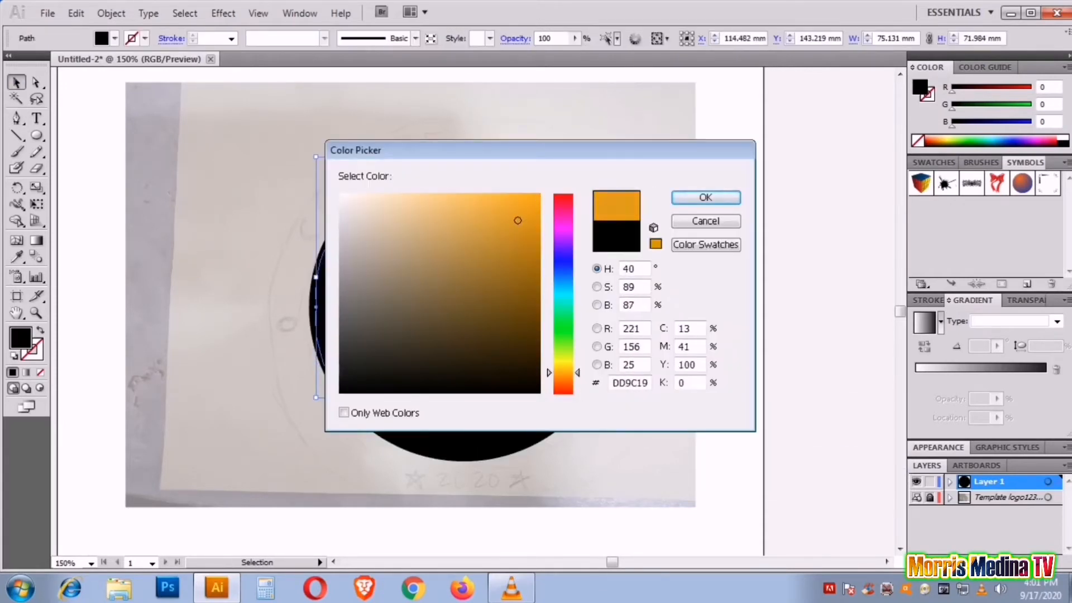
click(703, 220)
key(ctrl+shift+a)
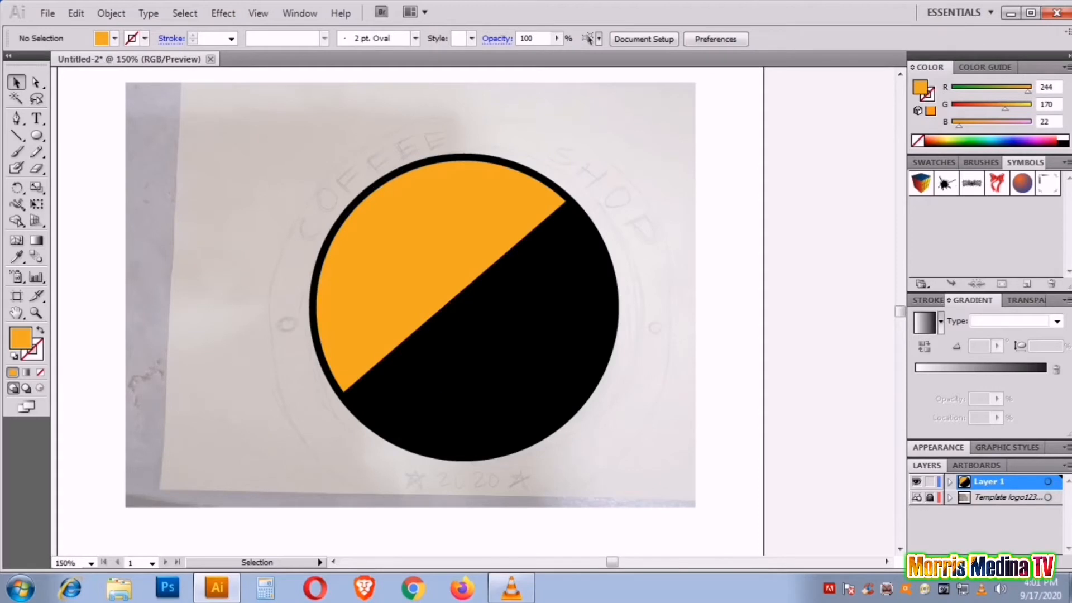
key(a)
key(ctrl+y)
key(ctrl+y)
drag(538, 150, 570, 495)
key(ctrl+shift+a)
key(v)
Add a white circle 95.72 mm in diameter around the badge and send it to the back.
key(l)
drag(464, 306, 625, 467)
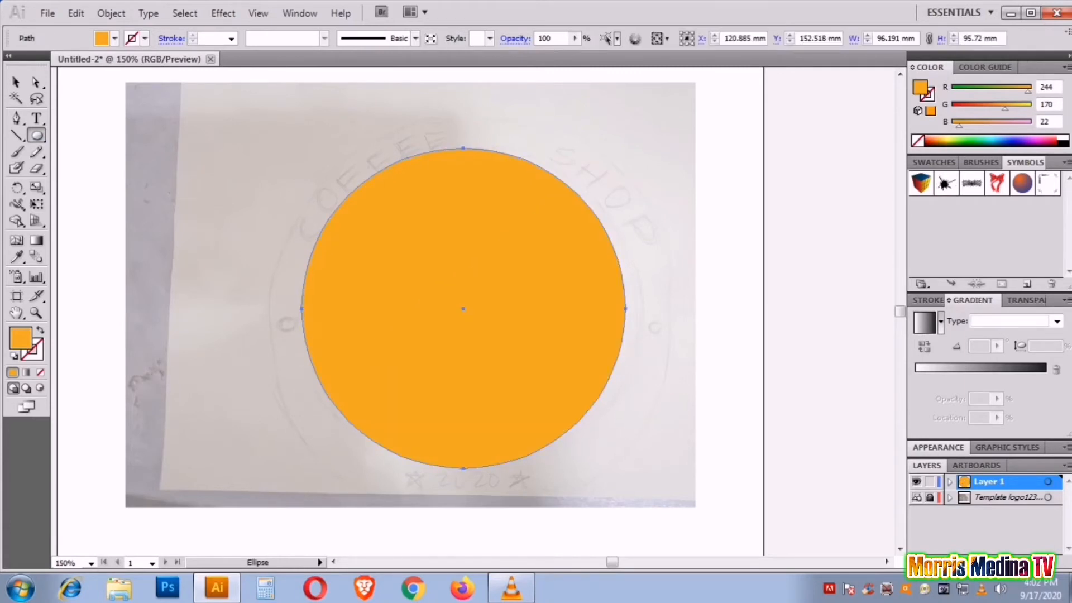
key(v)
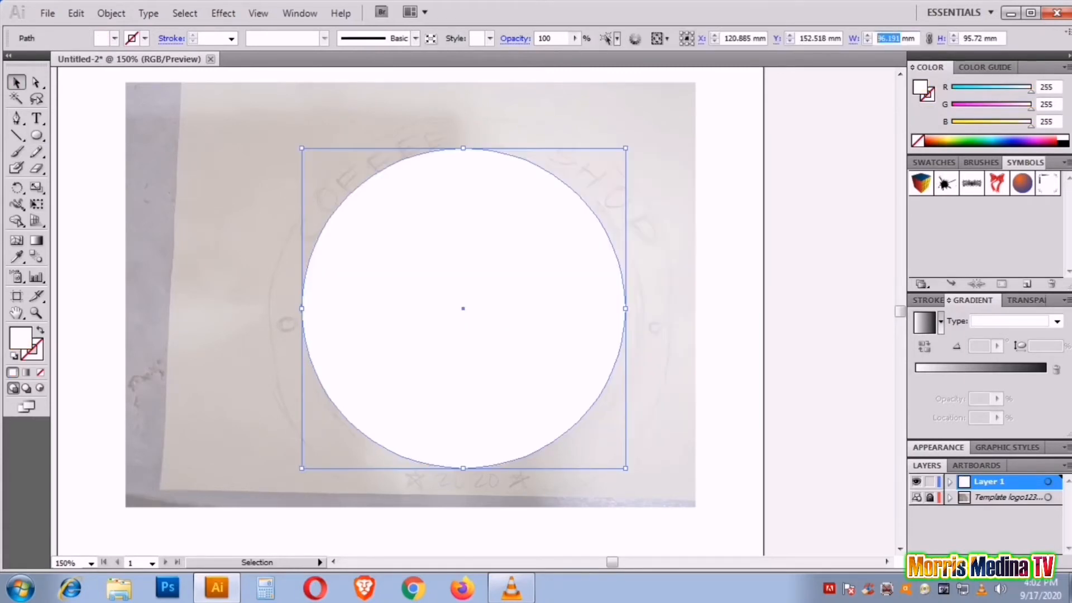
key(Return)
right_click(557, 247)
click(626, 416)
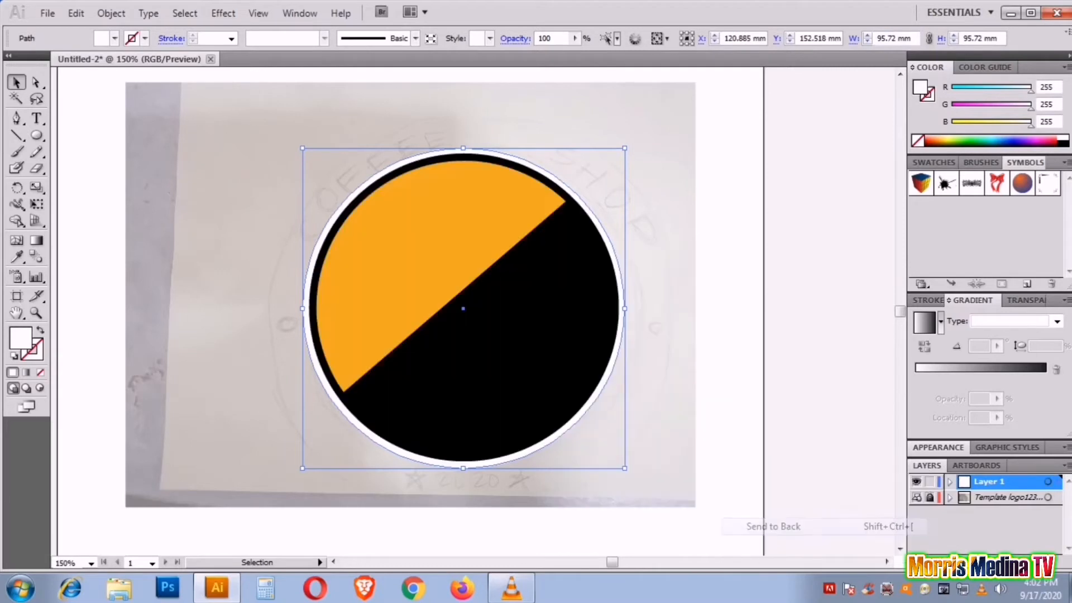
key(ctrl+shift+a)
Add a near-black circle (RGB 2, 2, 2) 97.837 mm in diameter around the white one and send it to the back.
key(l)
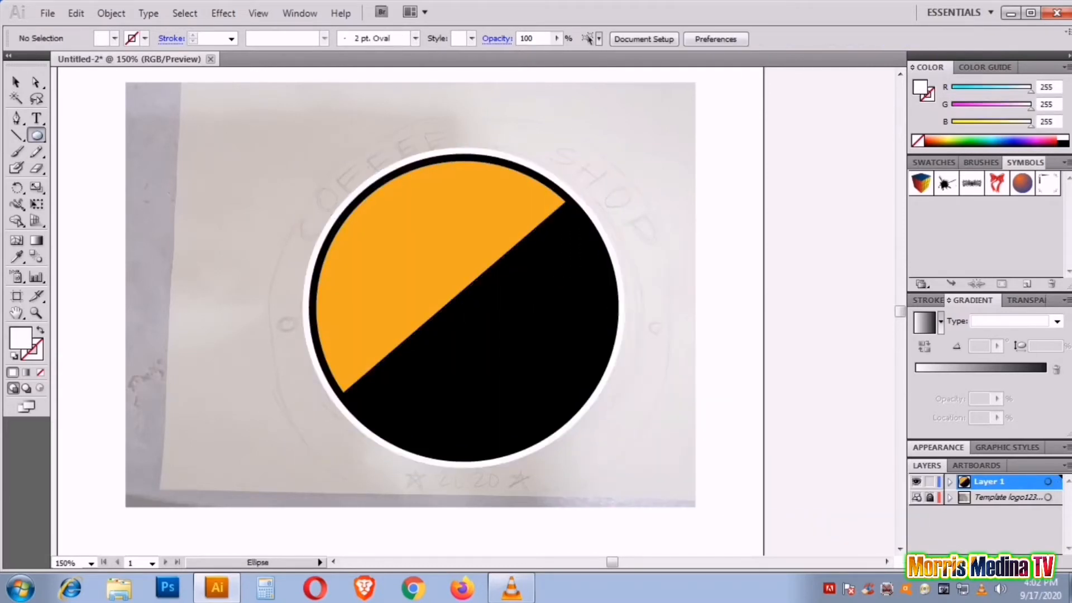
double_click(20, 337)
click(340, 391)
key(Return)
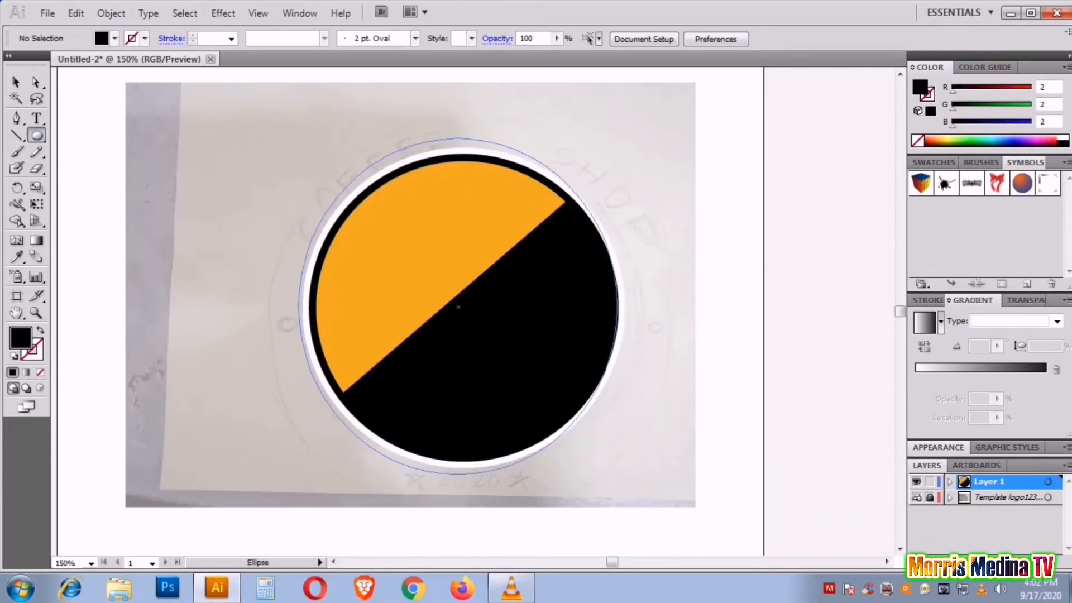
drag(629, 471, 629, 472)
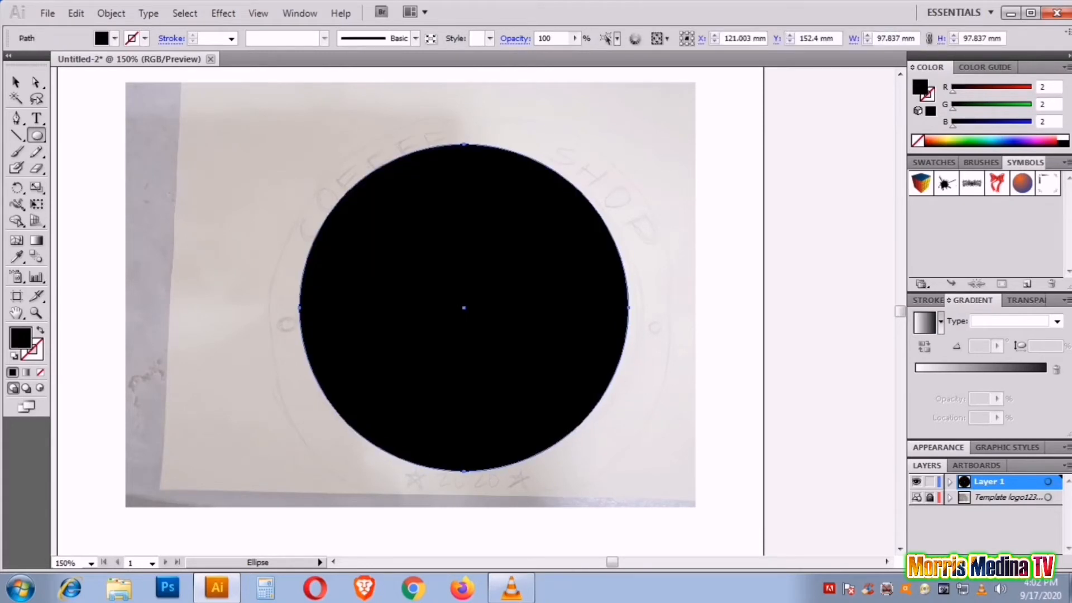
right_click(581, 287)
click(787, 567)
key(ctrl+shift+a)
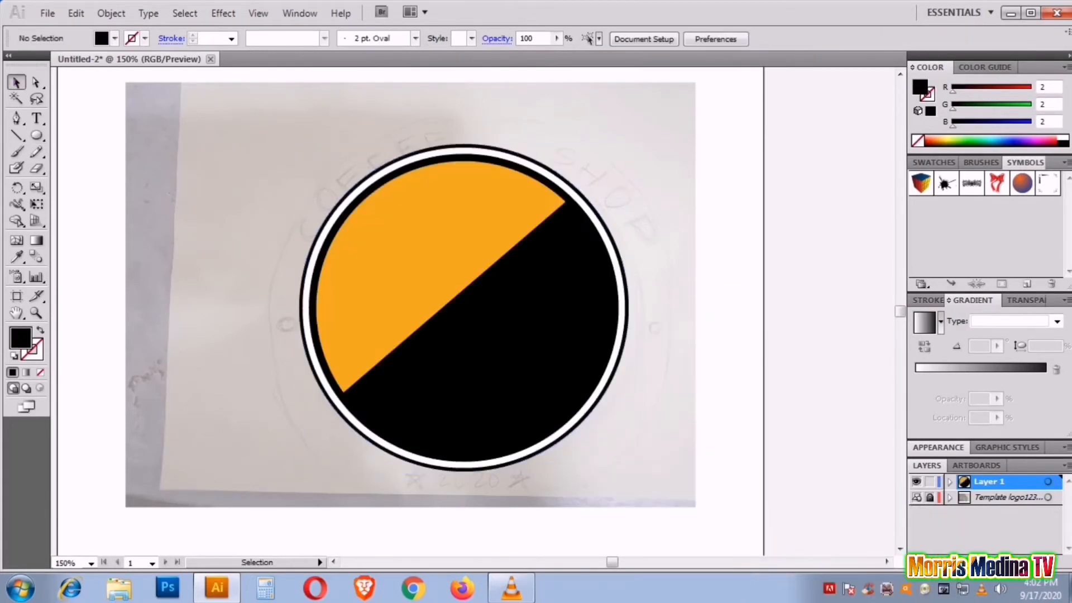
Centre the grouped inner badge shapes within the black outer circle.
key(ctrl+a)
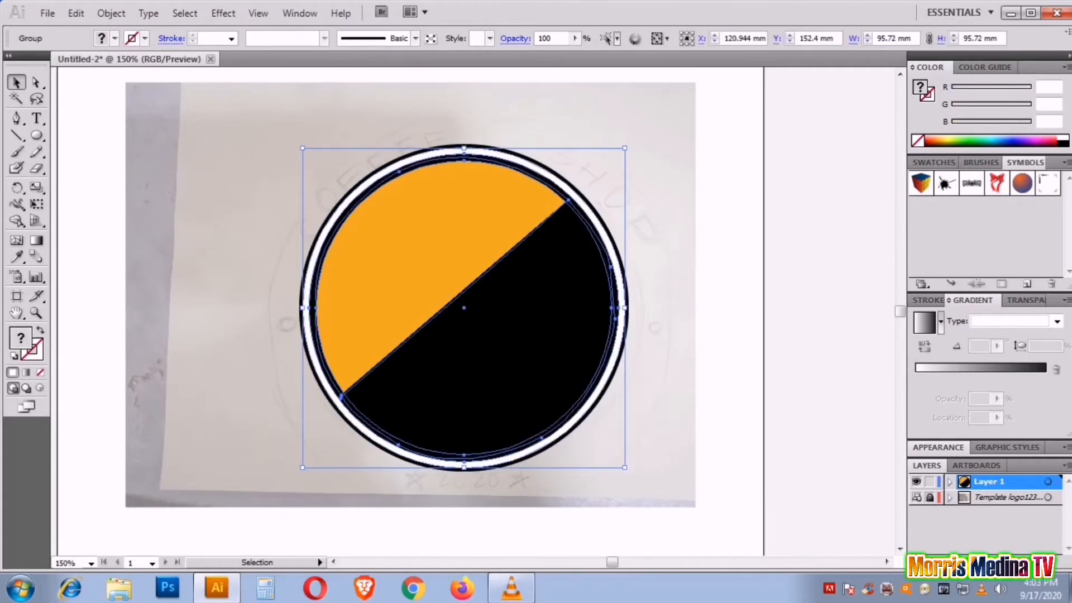
key(ctrl+shift+a)
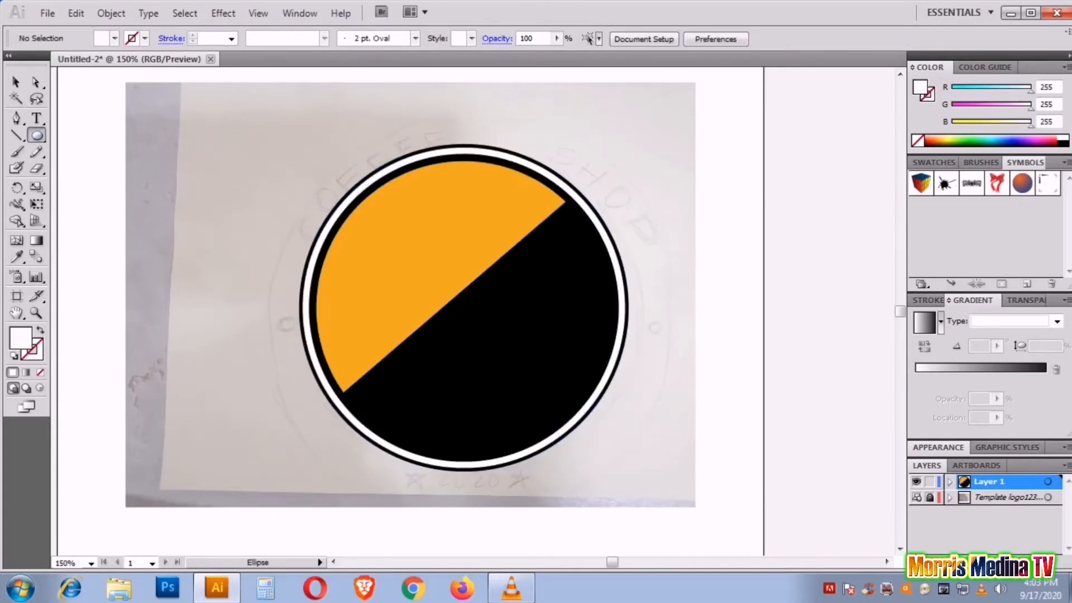
key(v)
key(ctrl+a)
key(ctrl+shift+a)
Add a green circle (RGB 32, 140, 17) 120.885 mm in diameter, place it behind the badge and centre the shapes.
double_click(20, 337)
click(563, 332)
click(485, 290)
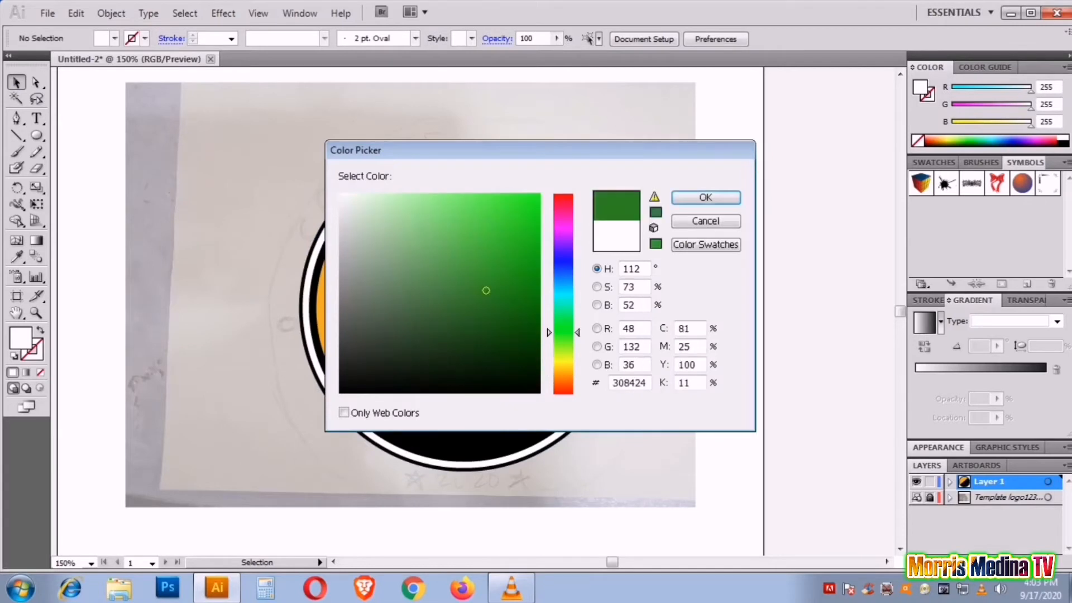
click(504, 276)
key(Return)
key(l)
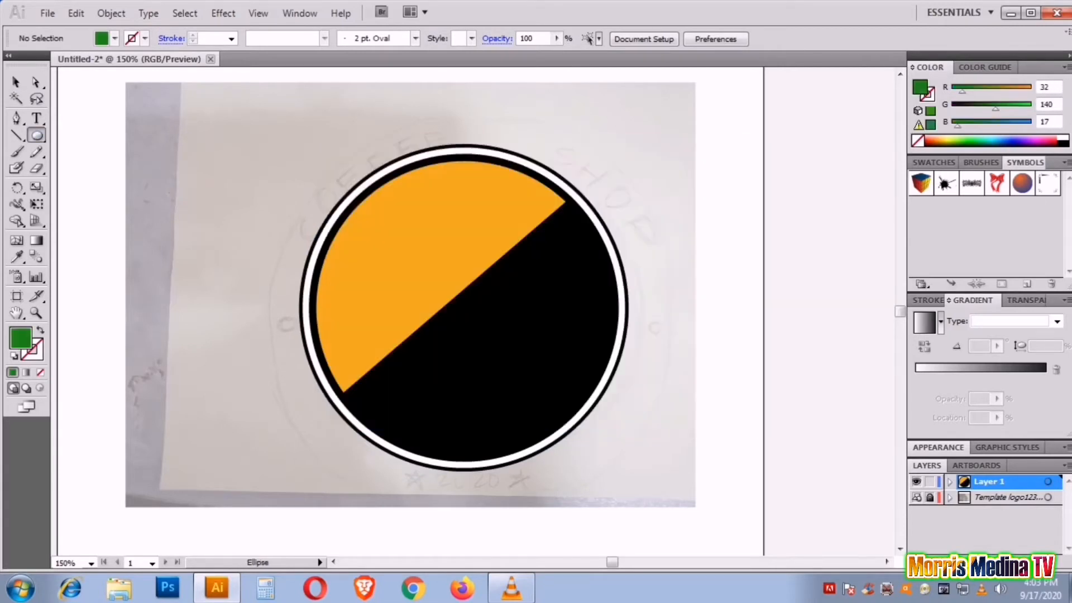
drag(288, 158, 662, 509)
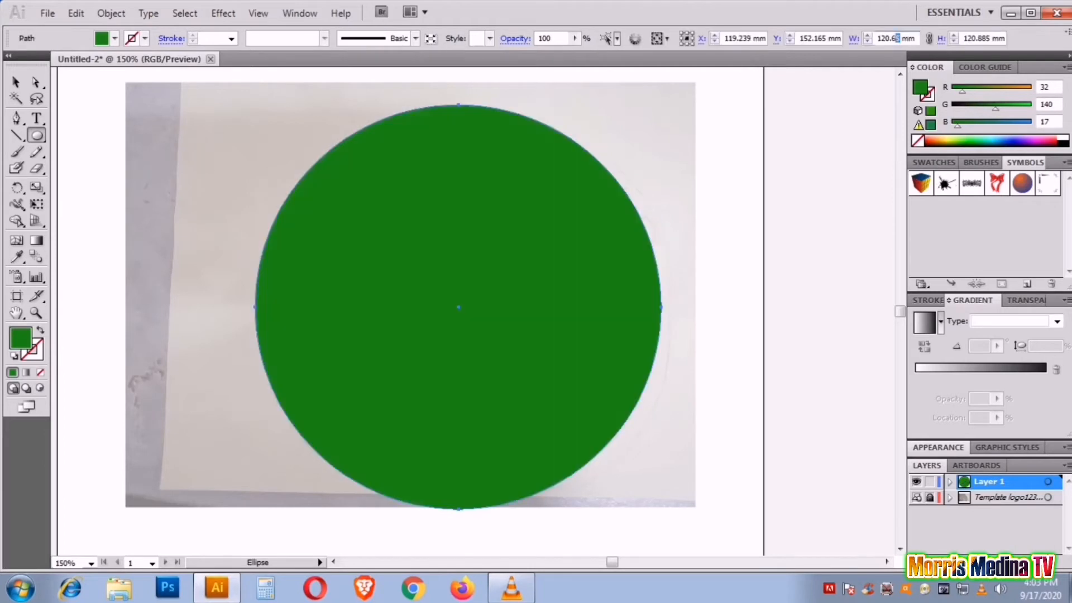
key(v)
right_click(514, 202)
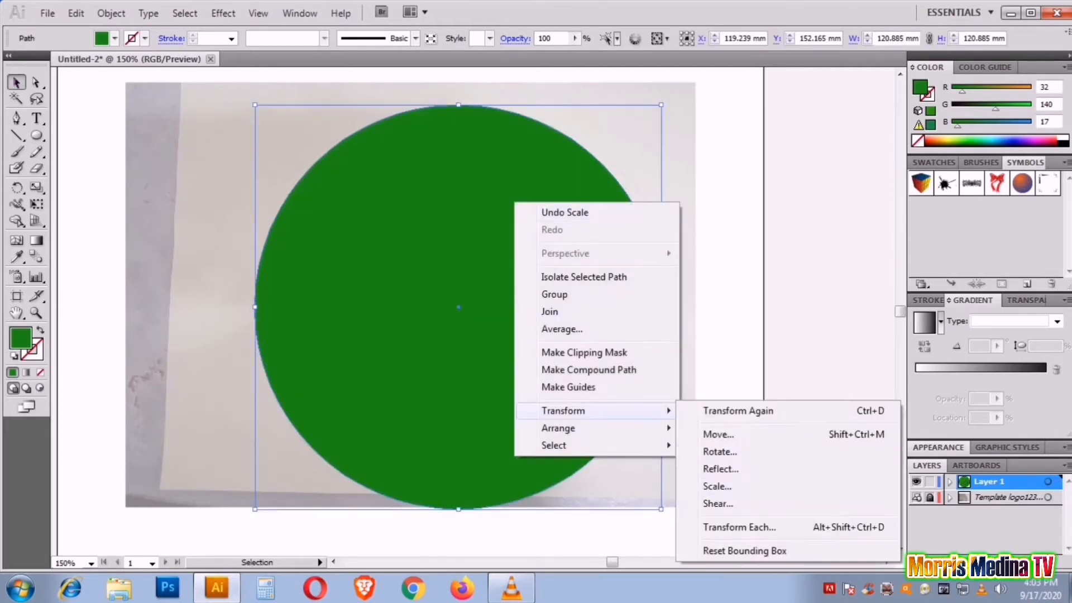
mouse_move(558, 428)
click(730, 480)
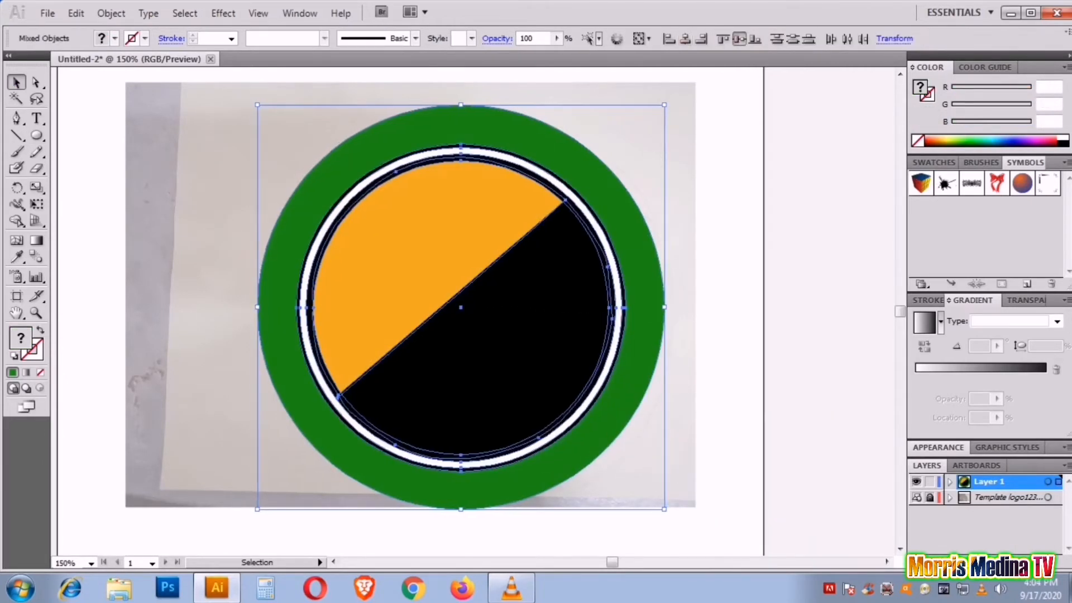
Add a black circle 123.707 mm in diameter behind the green one as the badge's outer border.
double_click(20, 337)
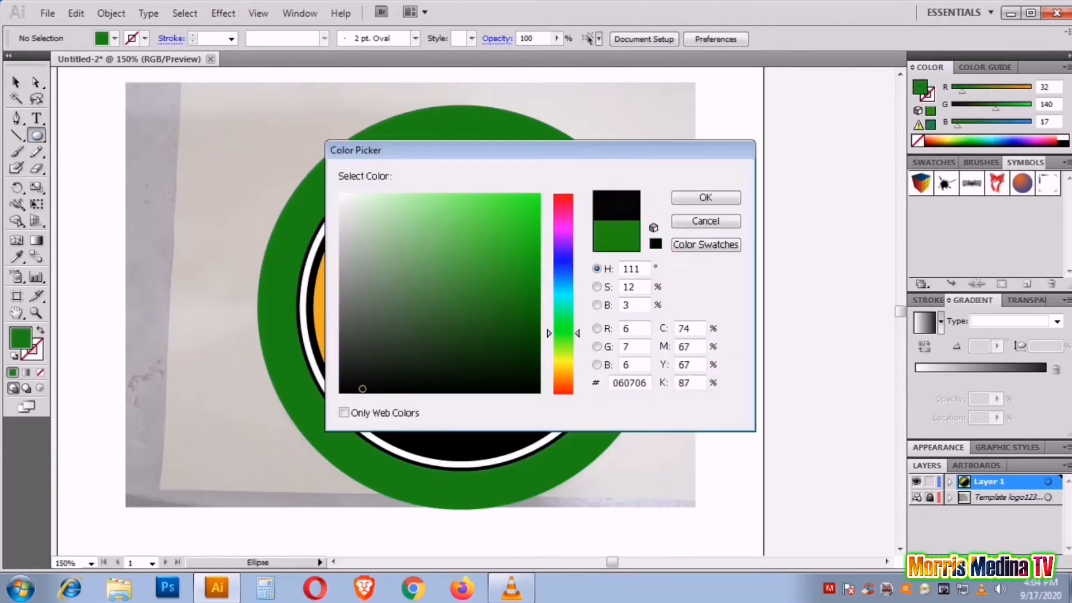
key(Return)
key(v)
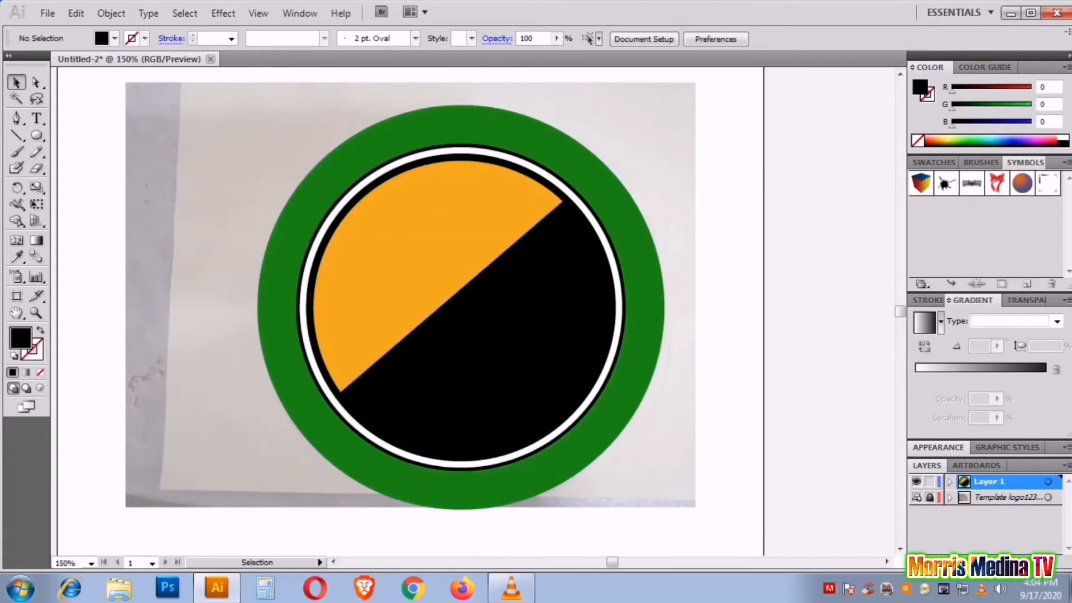
drag(461, 306, 671, 513)
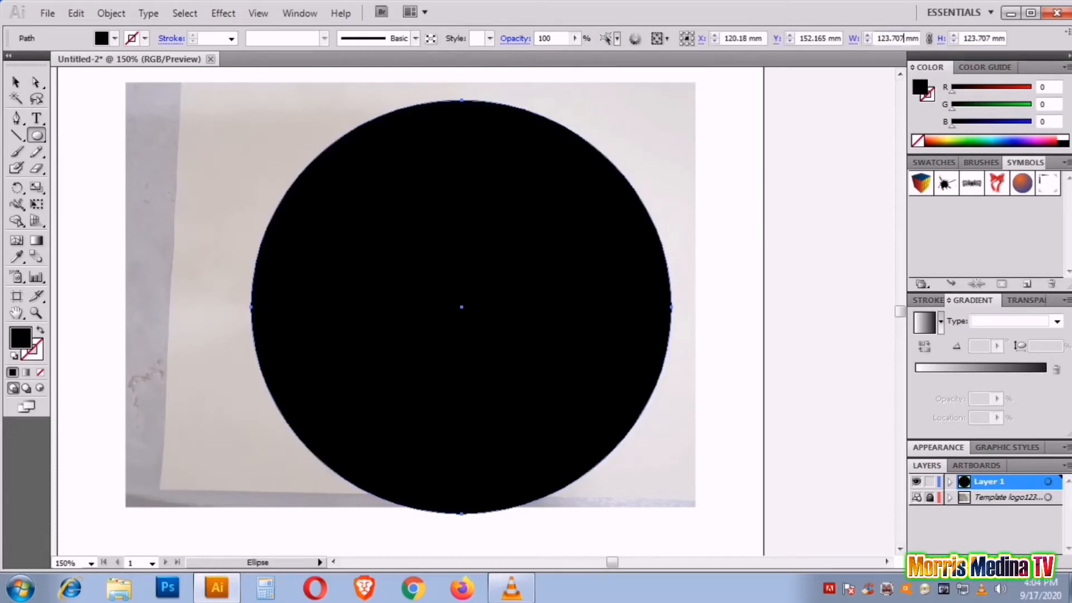
key(v)
key(ctrl+a)
right_click(383, 212)
click(441, 368)
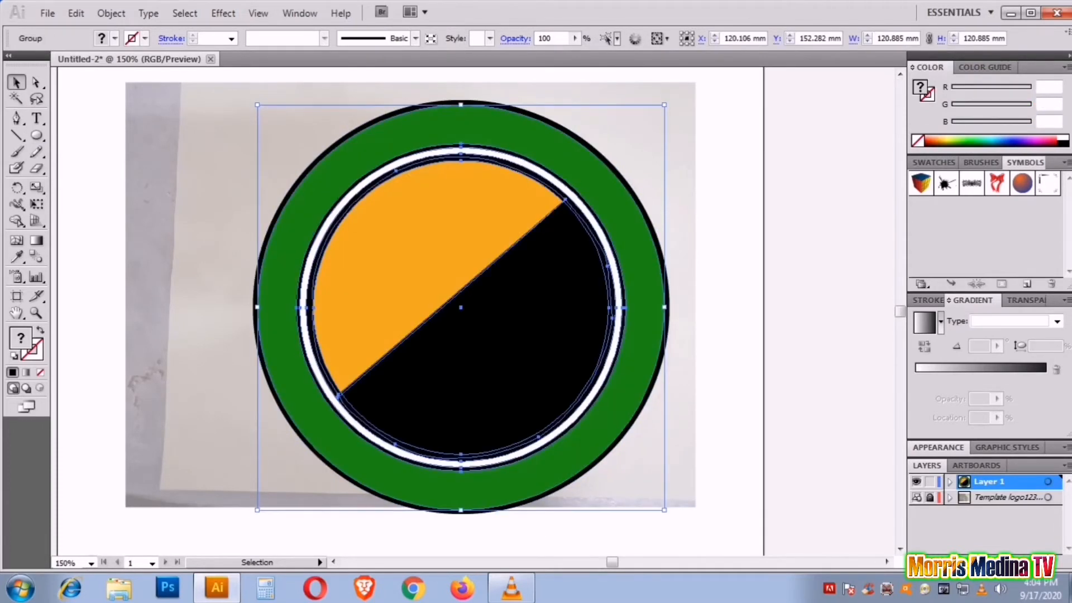
Switch to outline display and set the fill to brown (RGB 150, 97, 4).
drag(706, 191, 407, 334)
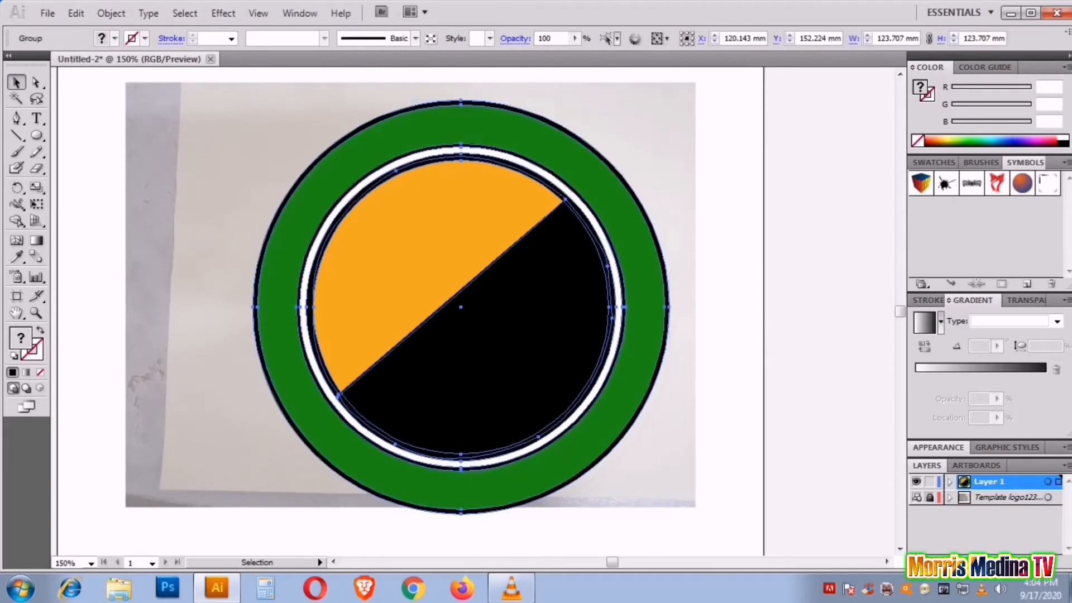
key(ctrl+y)
key(ctrl+equal)
key(ctrl+equal)
key(ctrl+equal)
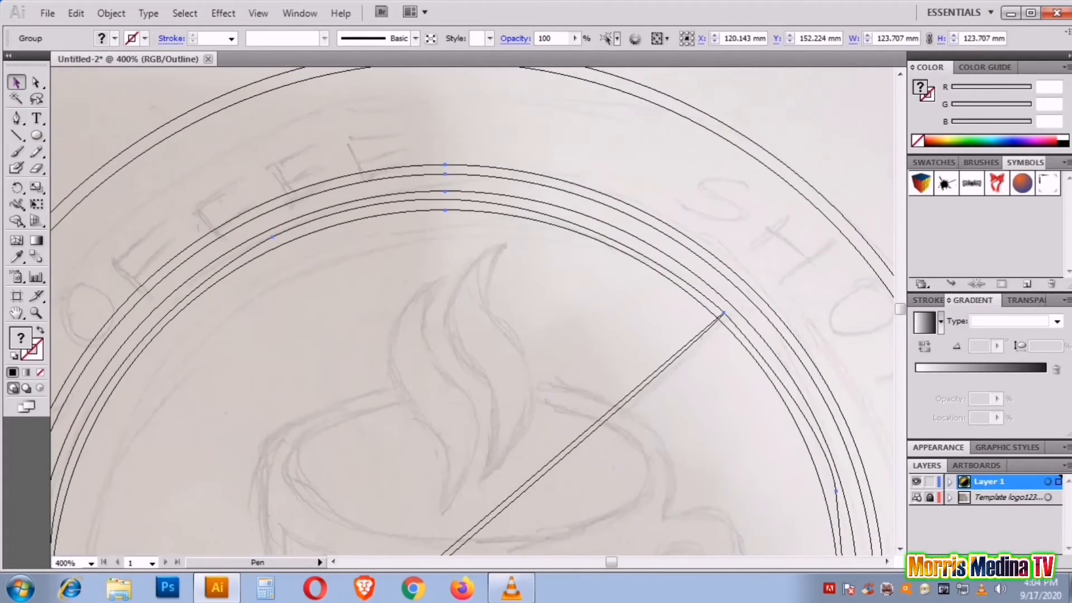
double_click(20, 337)
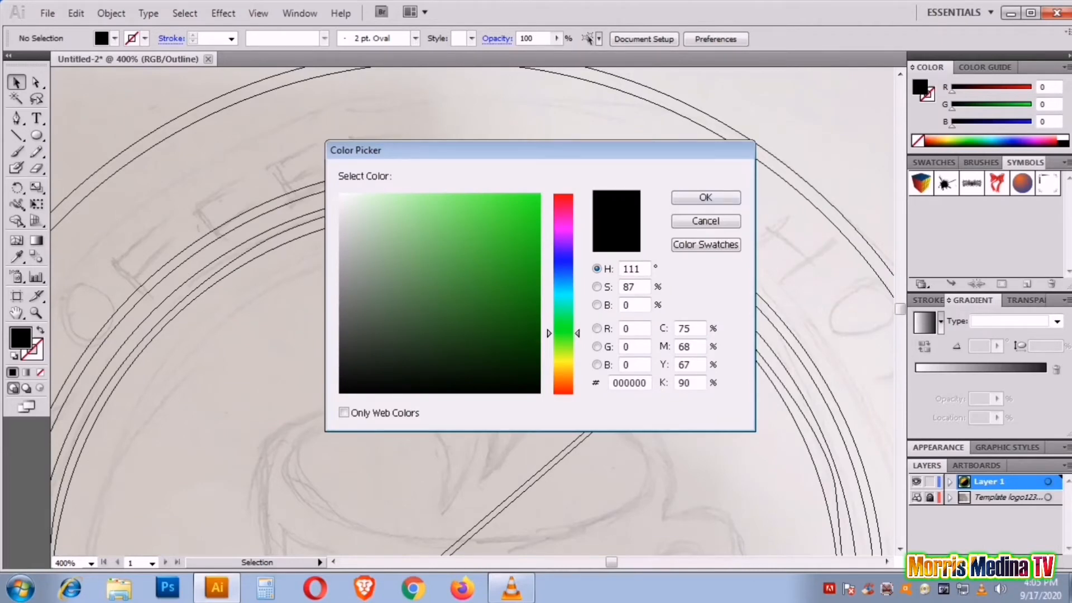
click(563, 375)
drag(538, 240, 536, 275)
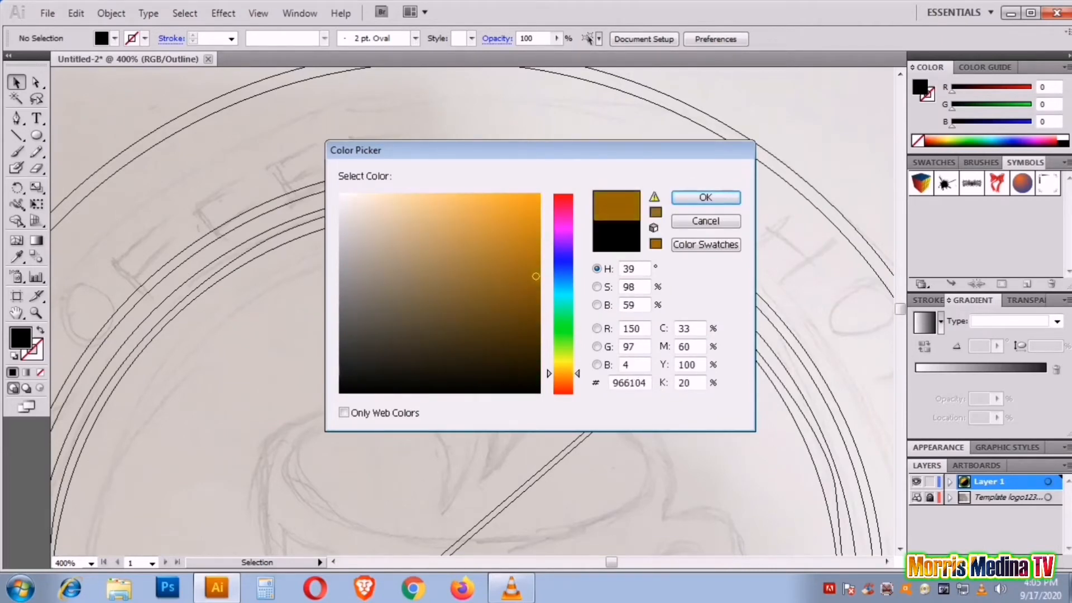
key(Return)
Trace the cup's left side and underside from the sketch with the Pen tool, ending at the saucer's upper left corner.
click(411, 196)
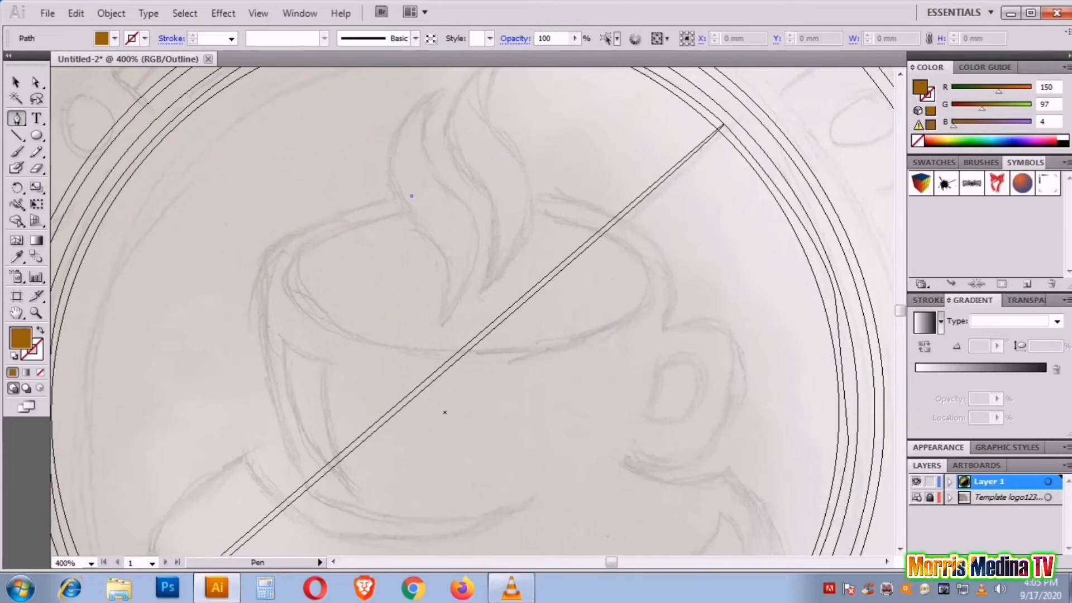
drag(274, 248, 269, 285)
scroll(270, 279, down, 2)
click(268, 251)
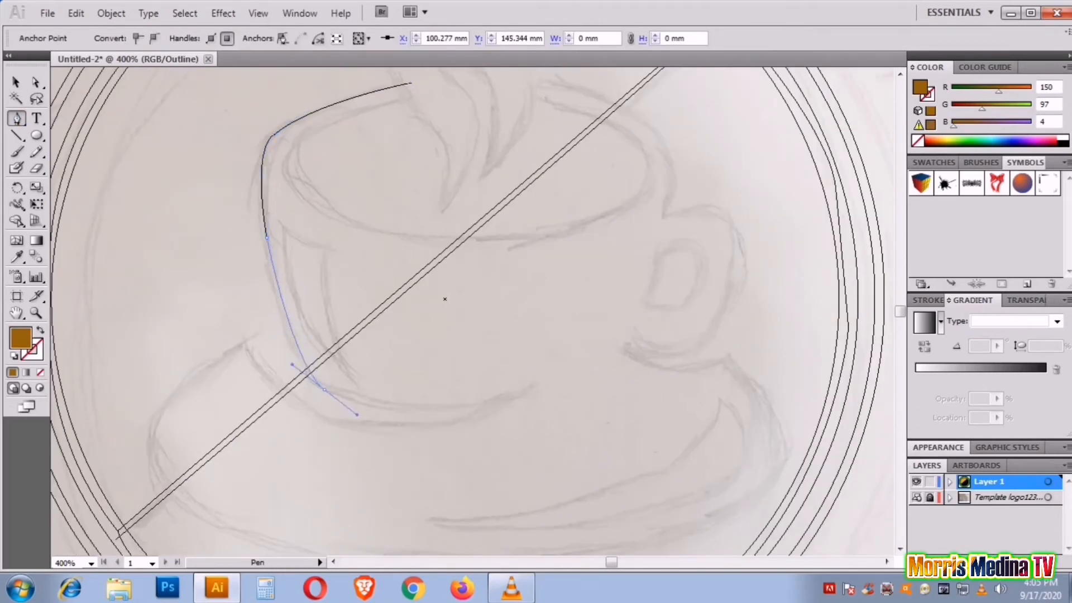
drag(539, 384, 649, 341)
drag(244, 344, 162, 186)
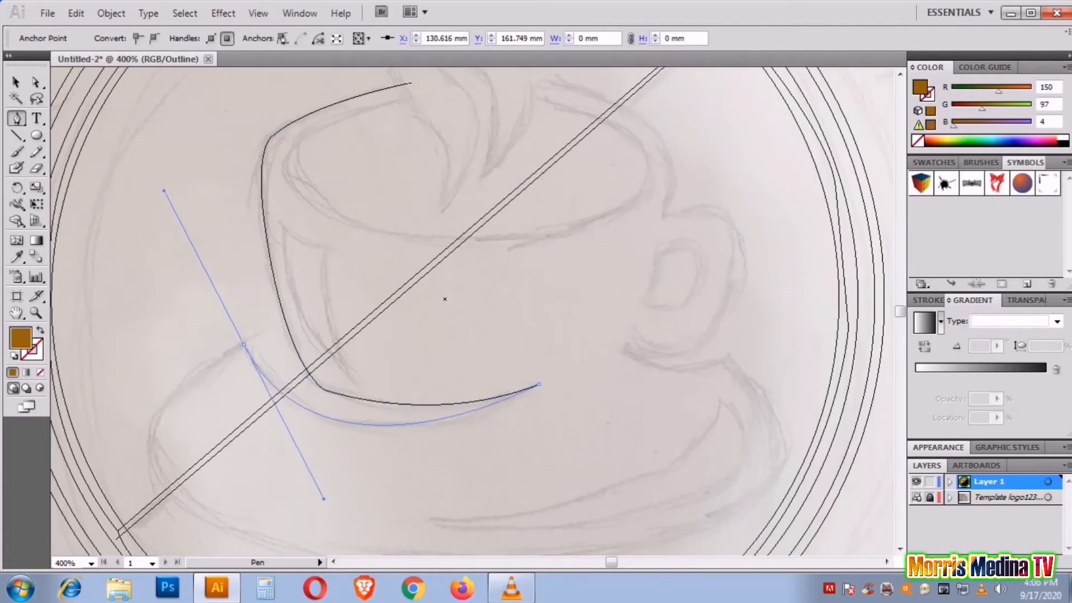
click(243, 345)
Continue the path around the saucer's outer edge and up to the base of the cup handle.
scroll(243, 344, down, 3)
drag(478, 372, 705, 370)
click(478, 372)
drag(785, 267, 844, 164)
click(785, 267)
drag(743, 170, 829, 196)
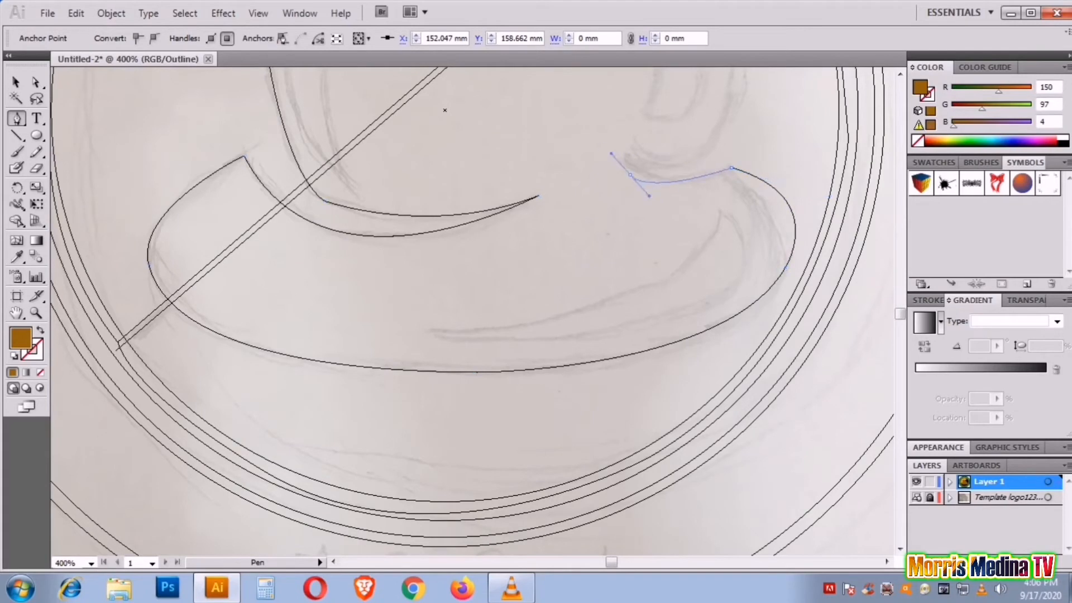
Trace the outside of the handle, the cup's right side and the upper rim, and close the path at its start.
scroll(467, 311, up, 3)
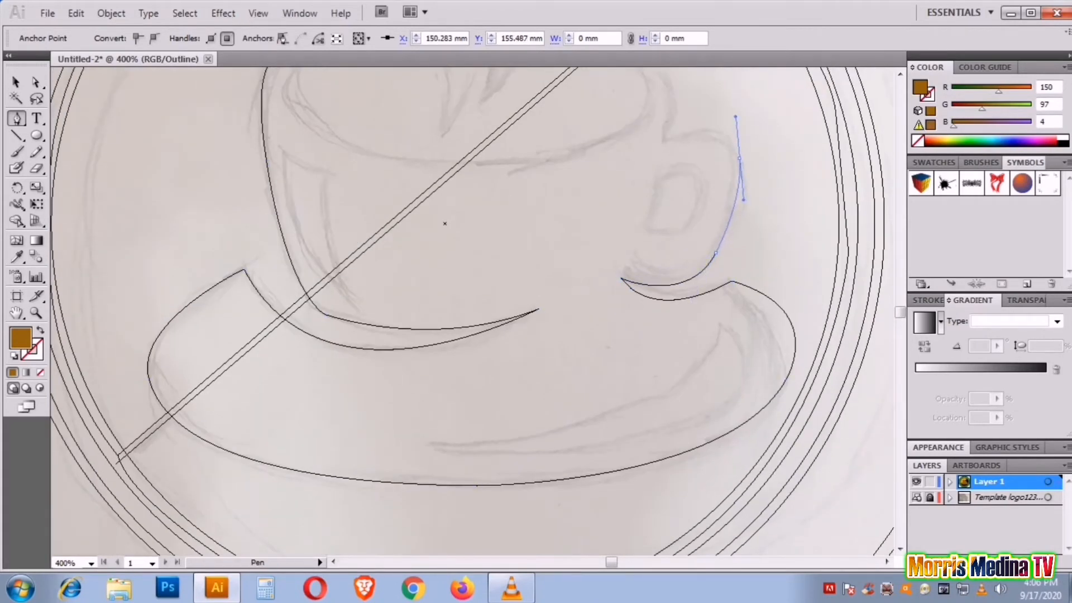
scroll(472, 311, up, 4)
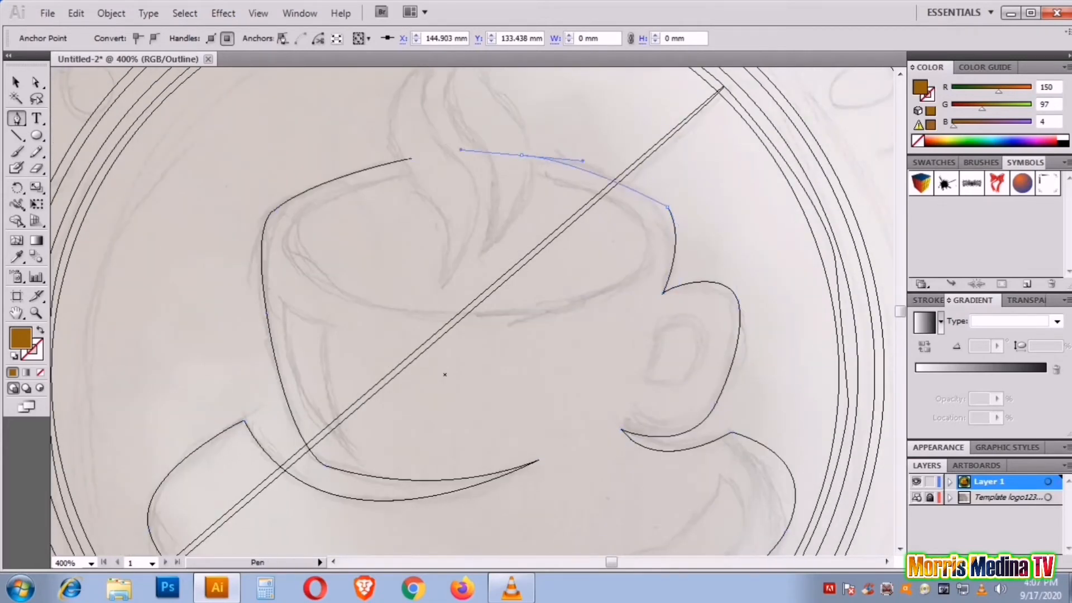
drag(582, 160, 622, 161)
click(411, 158)
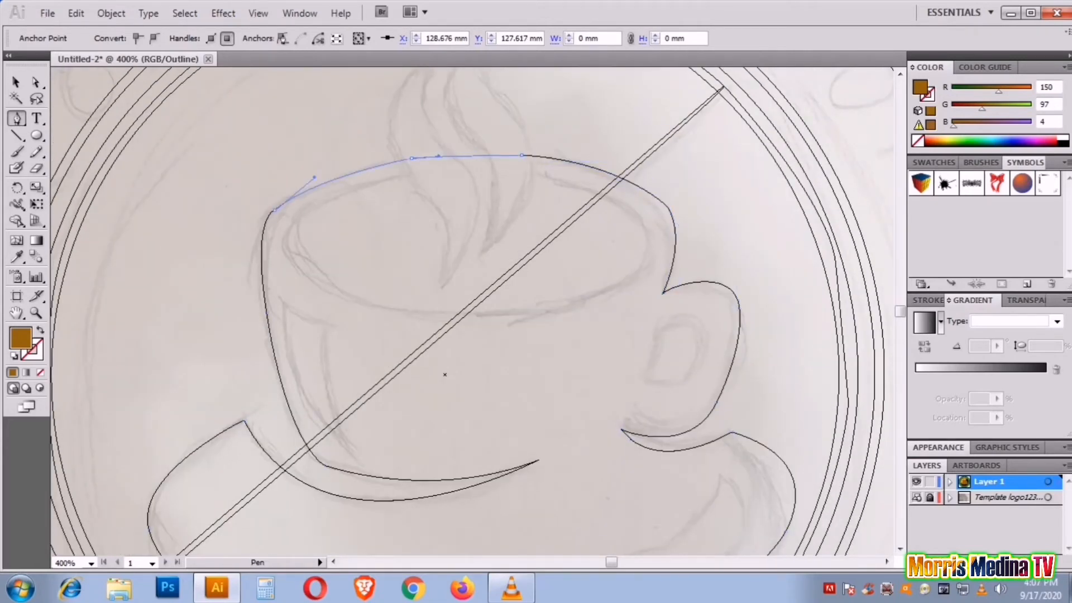
Draw a black ellipse about 41 mm wide and 16 mm high over the sketched cup opening.
scroll(472, 311, down, 3)
key(ctrl+1)
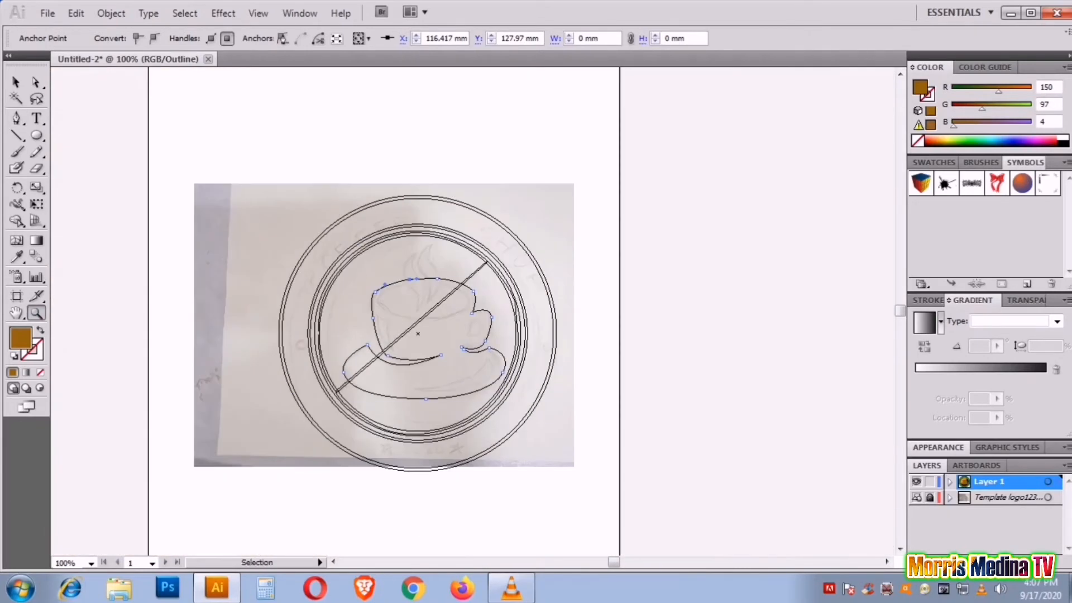
key(v)
key(ctrl+plus)
key(ctrl+plus)
key(ctrl+plus)
key(ctrl+shift+a)
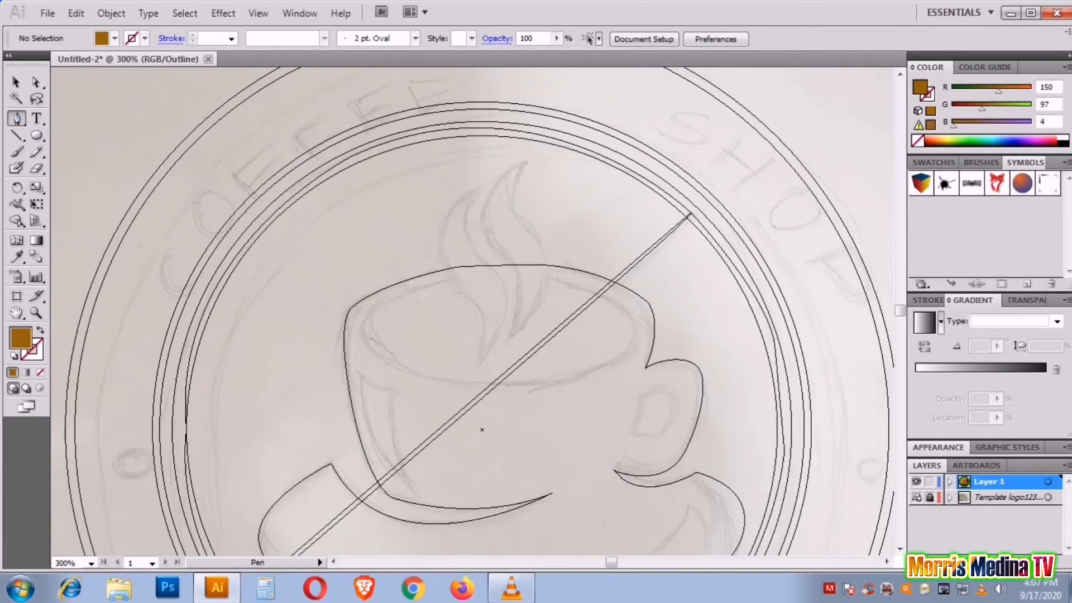
double_click(20, 337)
key(Return)
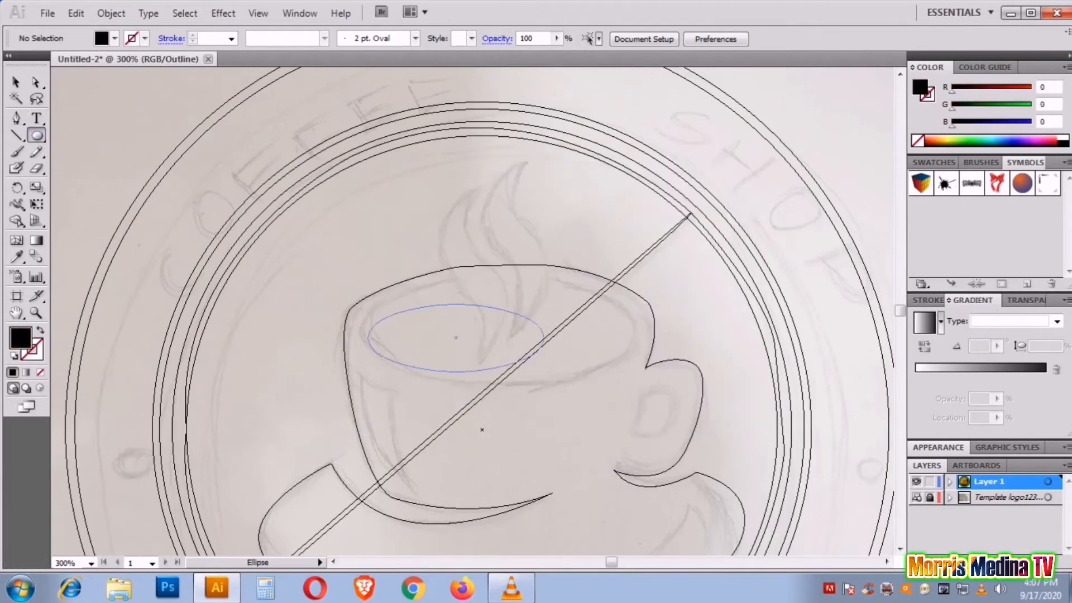
drag(542, 371, 640, 384)
key(ctrl+y)
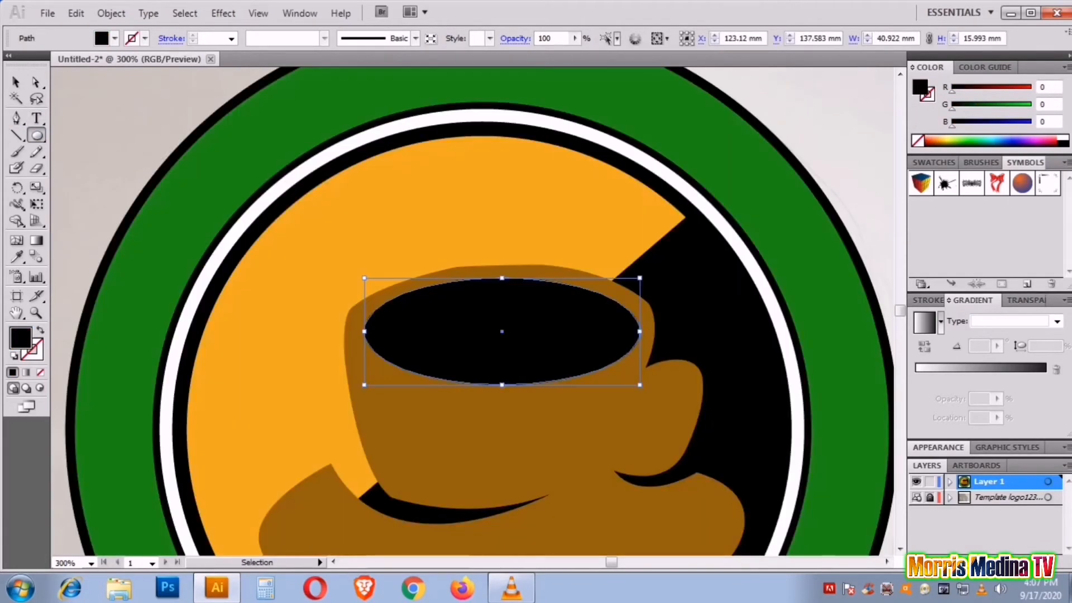
Set the fill to tan (RGB 216, 179, 119) and trace the highlight on the cup's left side.
key(ctrl+y)
key(v)
key(ctrl+shift+a)
scroll(479, 311, down, 5)
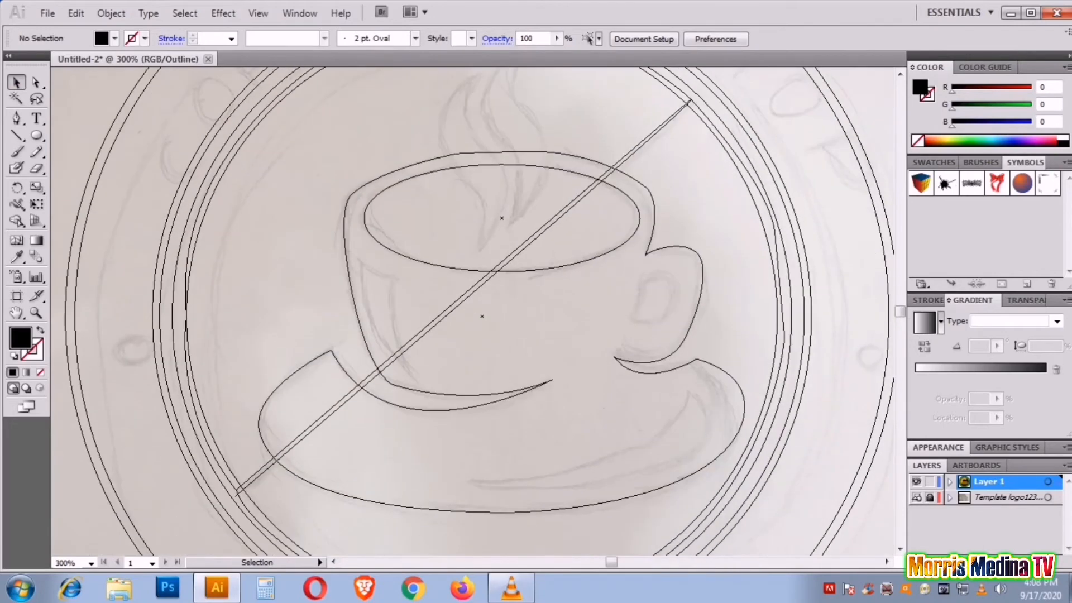
double_click(20, 337)
click(430, 222)
key(Return)
key(p)
click(366, 265)
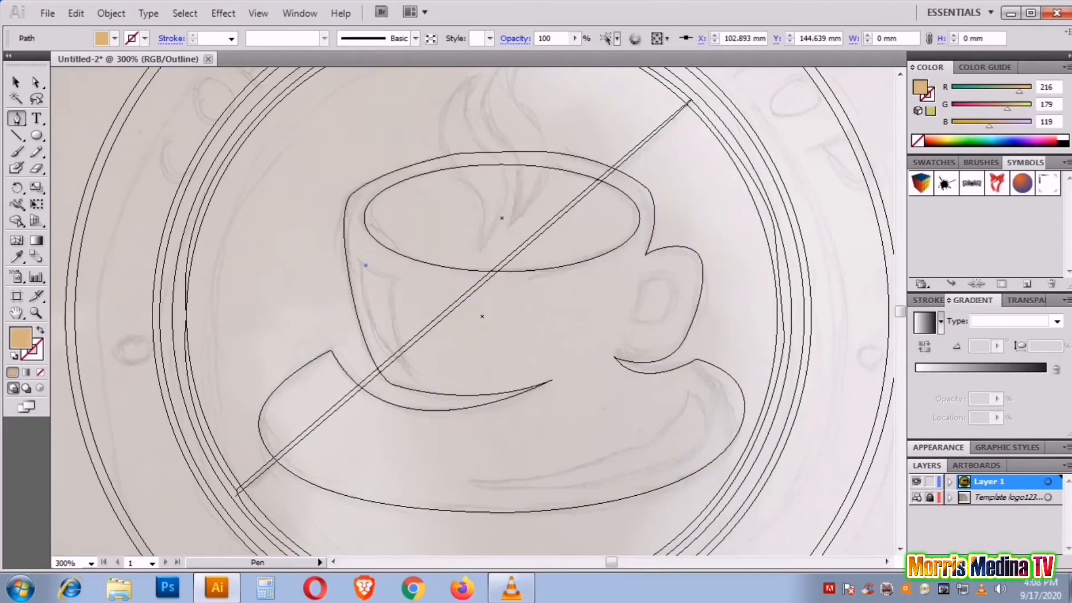
drag(389, 279, 396, 278)
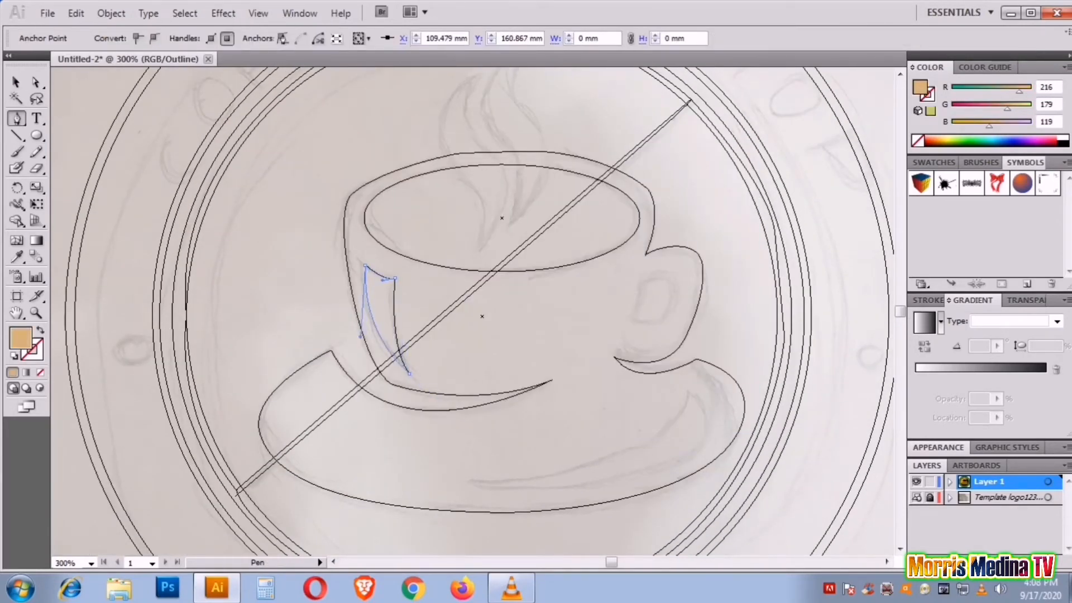
Trace the tan crescent-shaped highlight along the saucer's right side.
click(469, 482)
drag(689, 393, 691, 338)
click(679, 474)
drag(468, 482, 804, 489)
key(ctrl+shift+a)
Trace the opening inside the cup handle as a closed path using the cup's brown fill.
ctrl+click(742, 424)
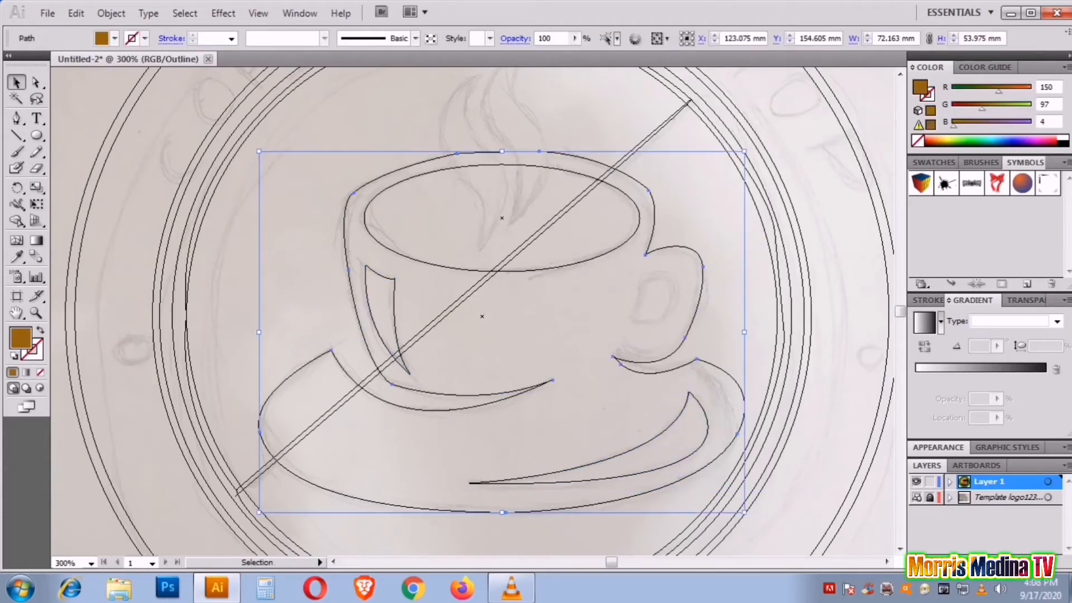
click(641, 279)
drag(627, 328, 632, 315)
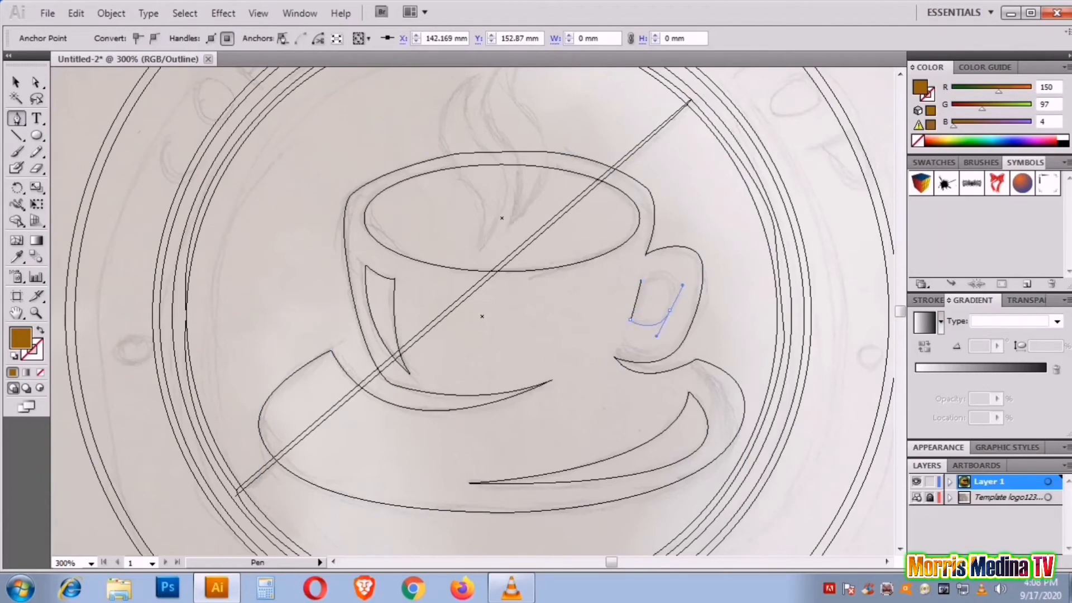
click(640, 279)
key(v)
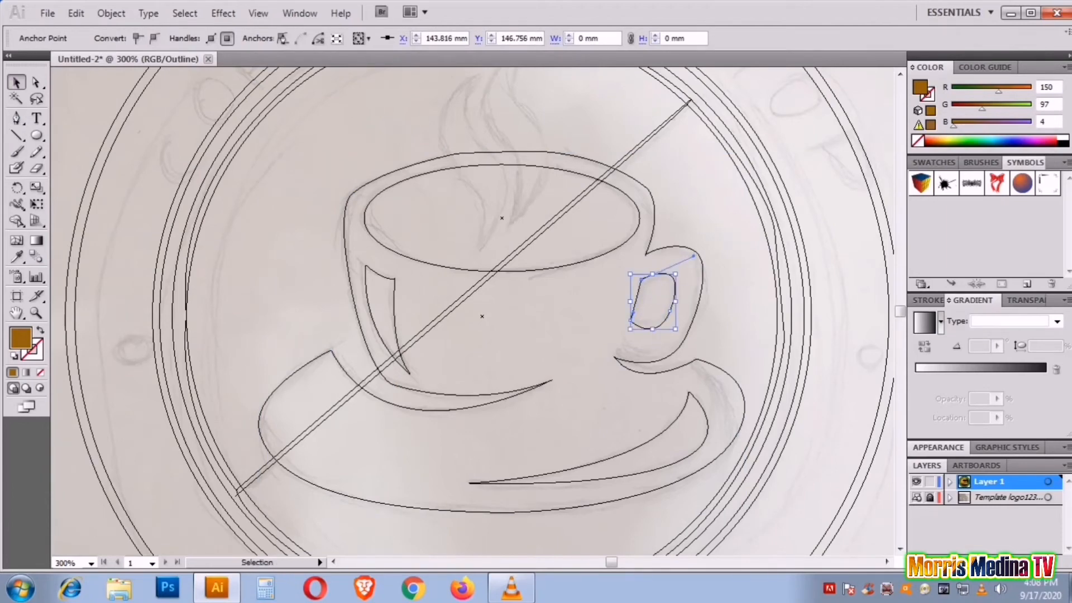
Subtract the handle opening from the brown cup shape with Pathfinder.
shift+click(346, 235)
click(299, 13)
click(441, 444)
click(96, 366)
click(222, 326)
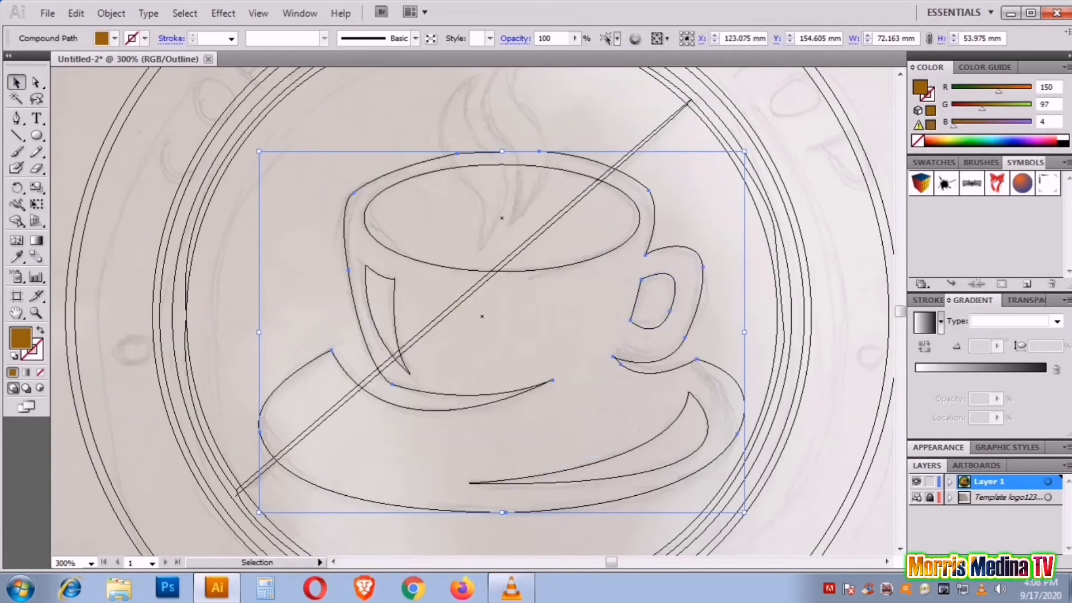
Bring the black ellipse of the cup opening in front of the brown cup shape.
double_click(36, 313)
key(ctrl+y)
key(ctrl+y)
key(v)
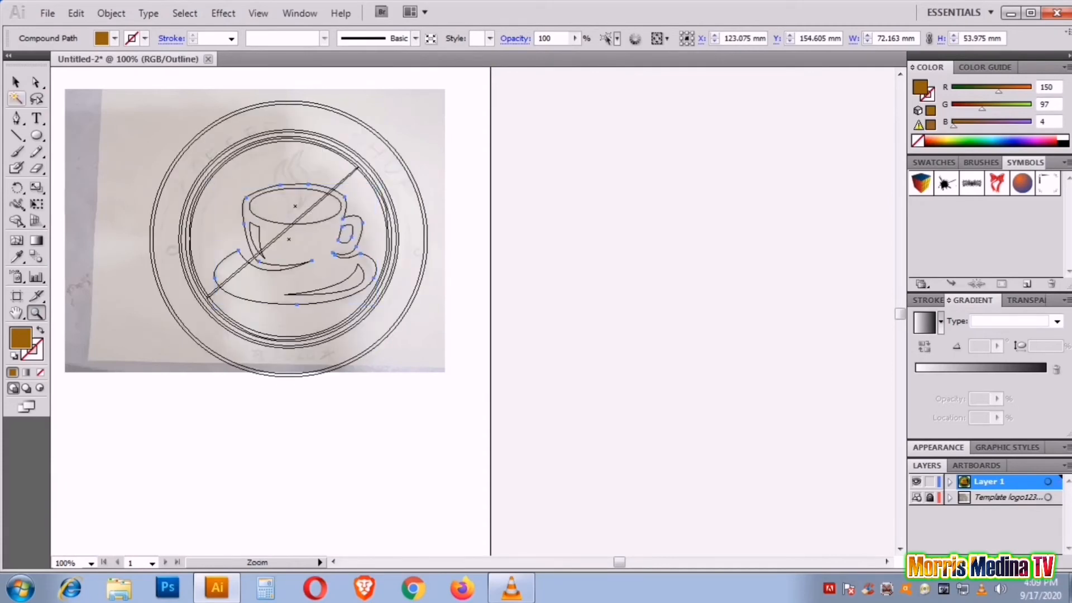
right_click(333, 218)
click(552, 461)
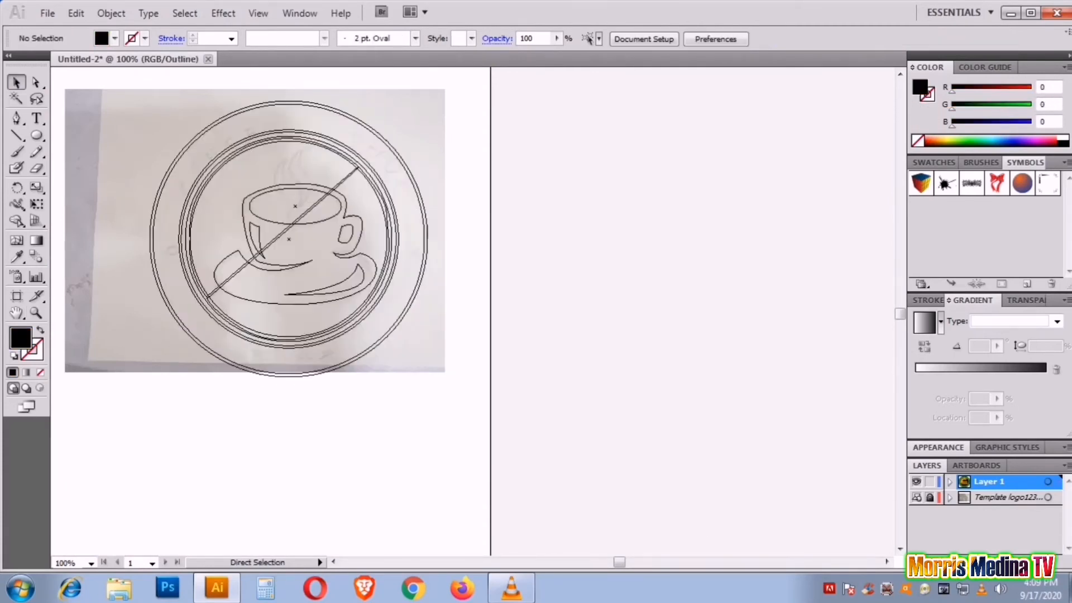
Bring the tan highlights on the cup and the saucer in front of the brown shape and preview the colours.
click(254, 235)
right_click(260, 236)
mouse_move(304, 461)
click(478, 461)
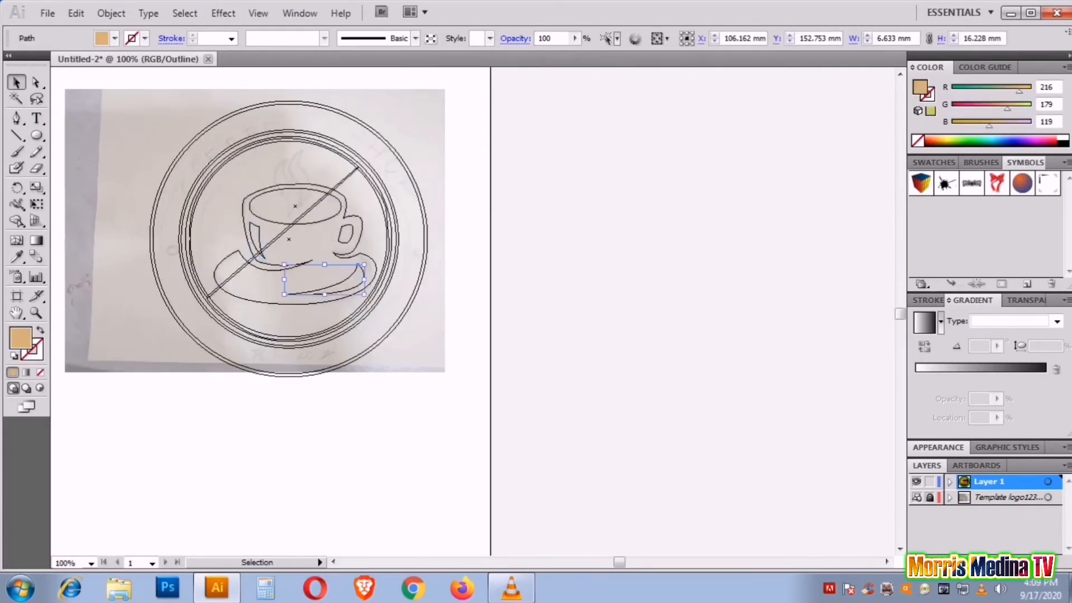
right_click(346, 278)
click(558, 391)
key(ctrl+y)
key(ctrl+y)
key(ctrl+y)
key(ctrl+y)
key(ctrl+y)
key(ctrl+y)
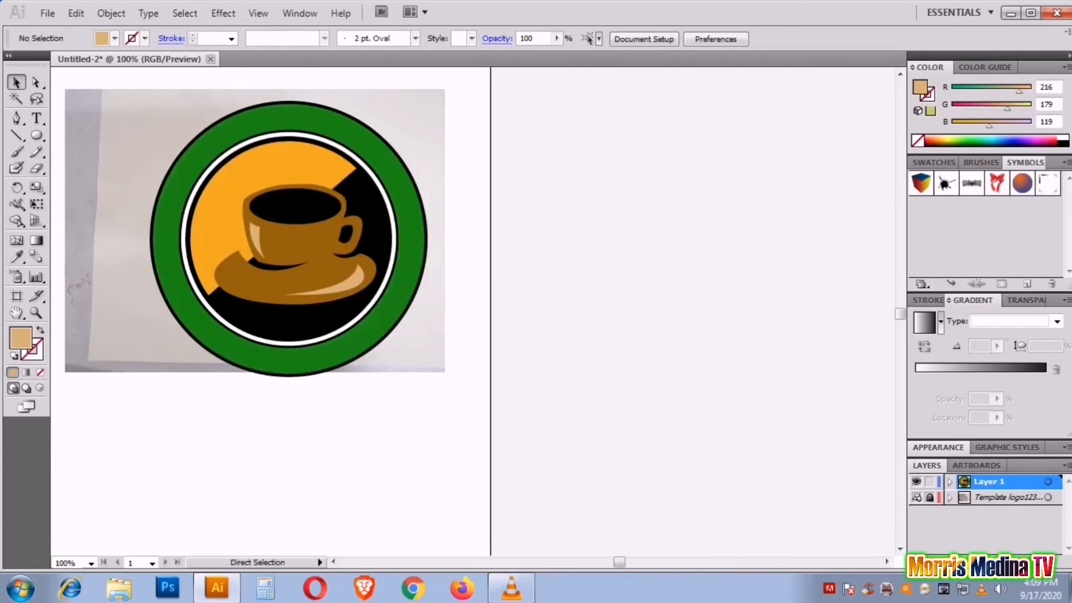
Set the fill to white (RGB 255, 255, 255) and trace the left steam wisp above the cup.
key(ctrl+y)
key(ctrl+y)
key(ctrl+plus)
key(ctrl+y)
key(ctrl+y)
key(ctrl+plus)
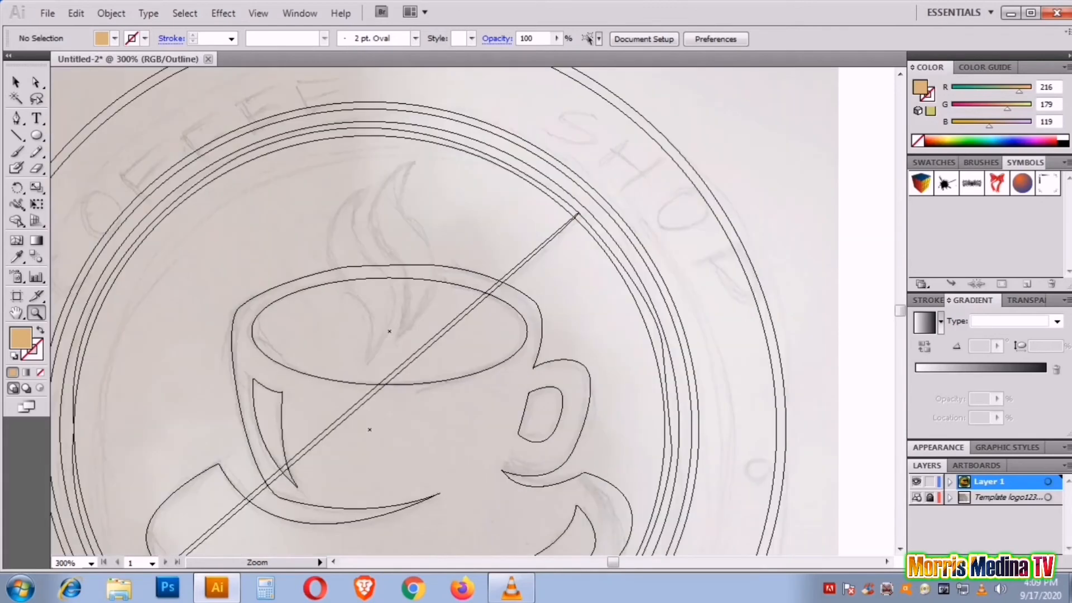
double_click(20, 337)
click(340, 196)
key(Return)
key(p)
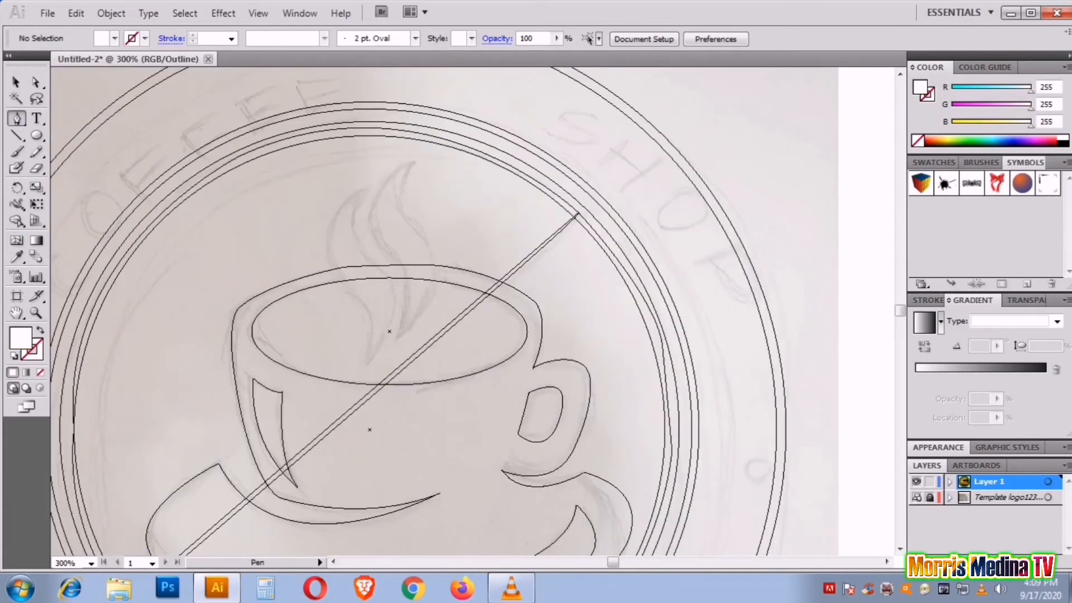
click(360, 299)
click(365, 362)
drag(366, 306, 382, 325)
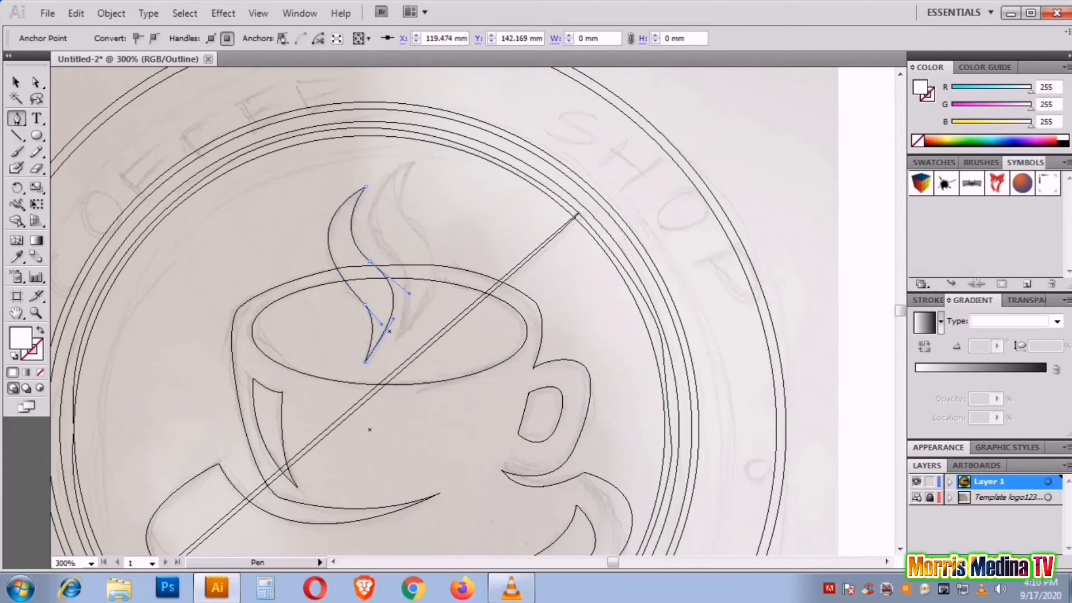
Trace the right steam wisp in white with the Pen tool and preview the whole badge.
click(411, 161)
drag(412, 282, 425, 305)
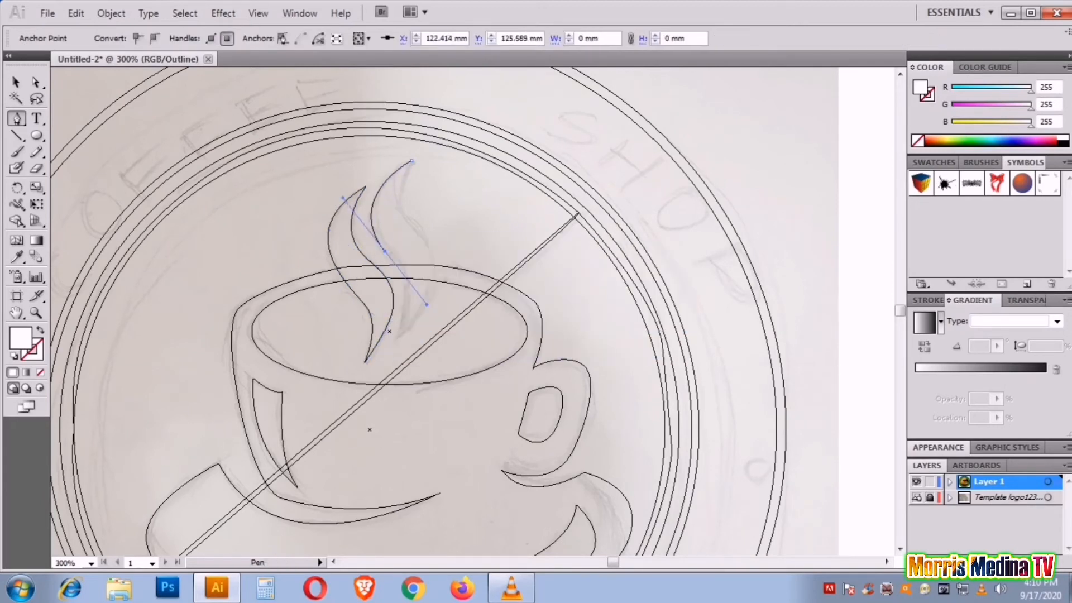
click(384, 251)
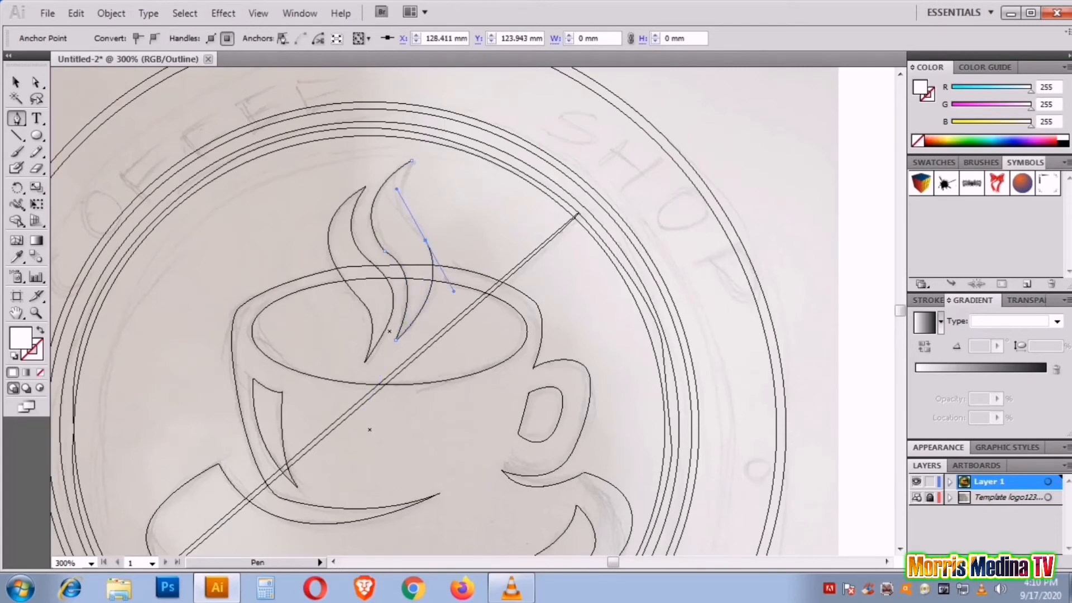
key(v)
key(z)
key(ctrl+minus)
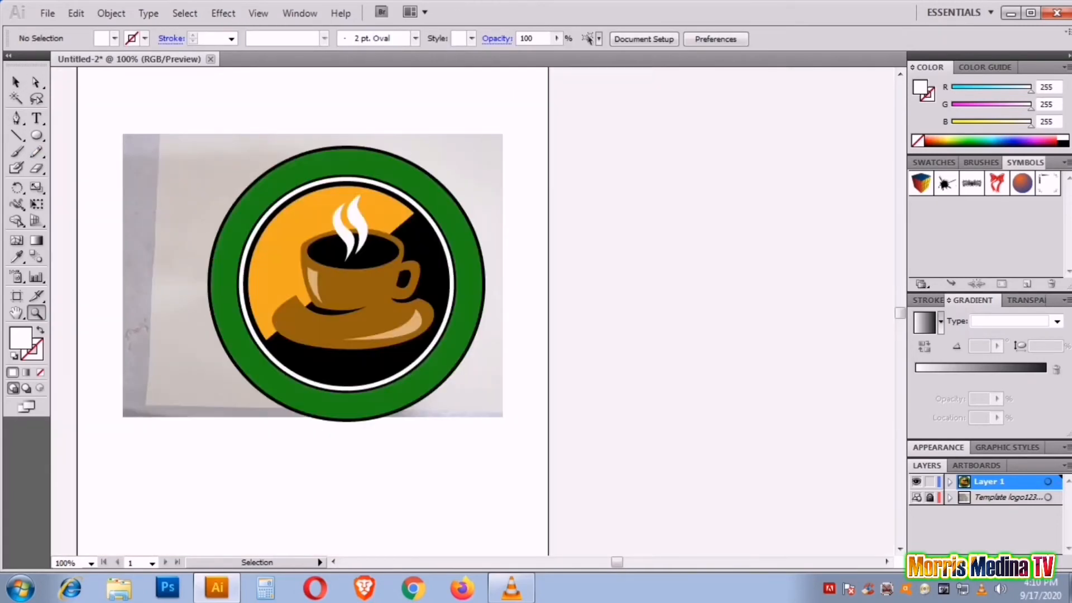
Draw an unfilled circle from the badge's centre, just outside the white ring, as the baseline for the lettering.
key(ctrl+y)
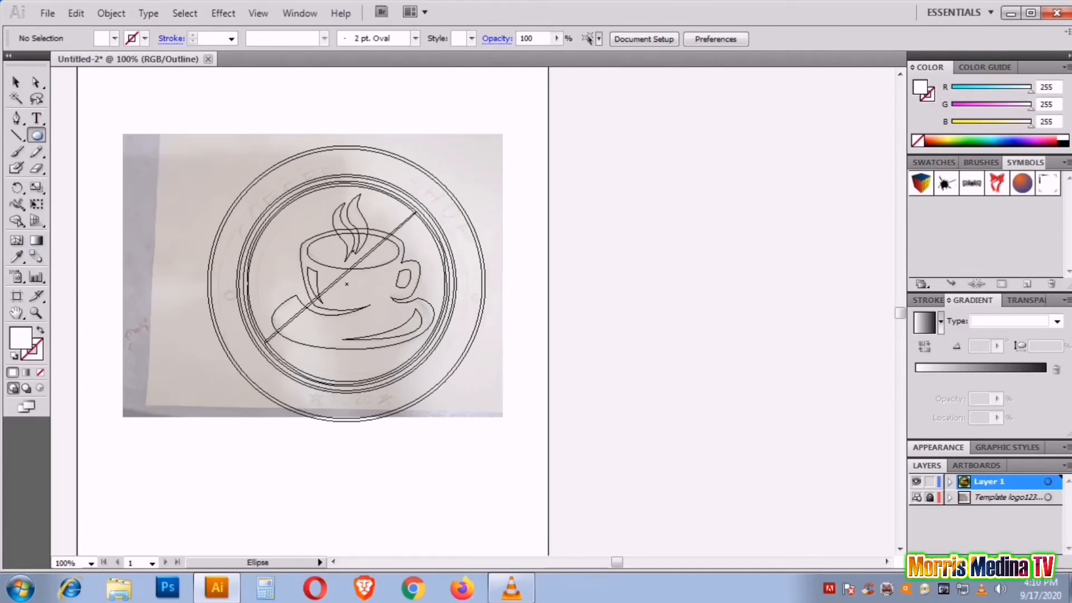
key(slash)
drag(344, 283, 459, 396)
key(t)
click(334, 173)
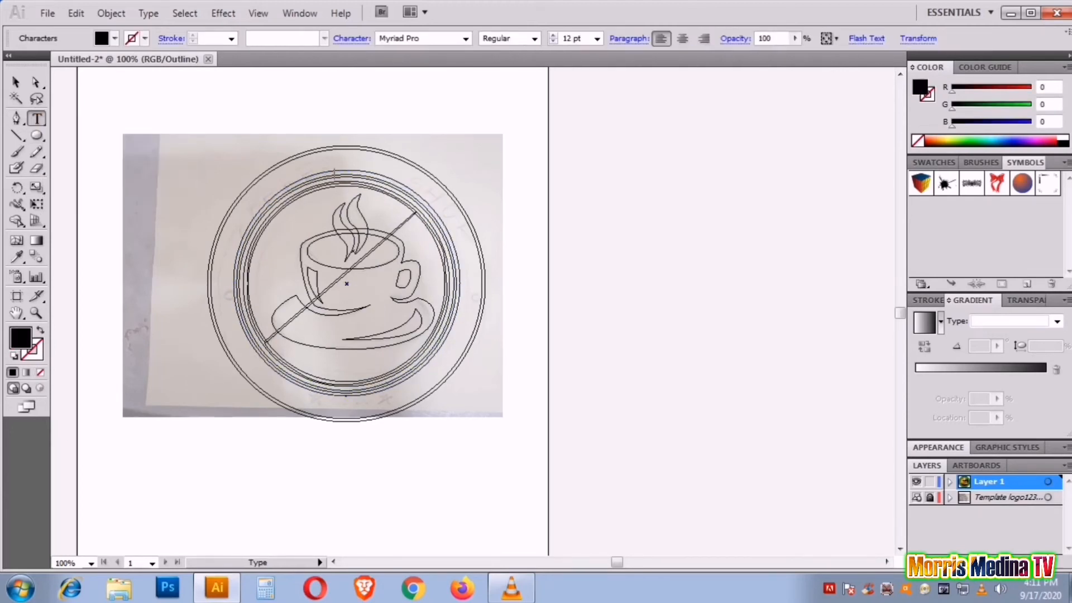
key(ctrl+z)
Add the text COFFEE SHOP along the circle's upper left with Type on a Path and set its font to Impact.
drag(36, 118, 78, 118)
click(274, 189)
click(398, 38)
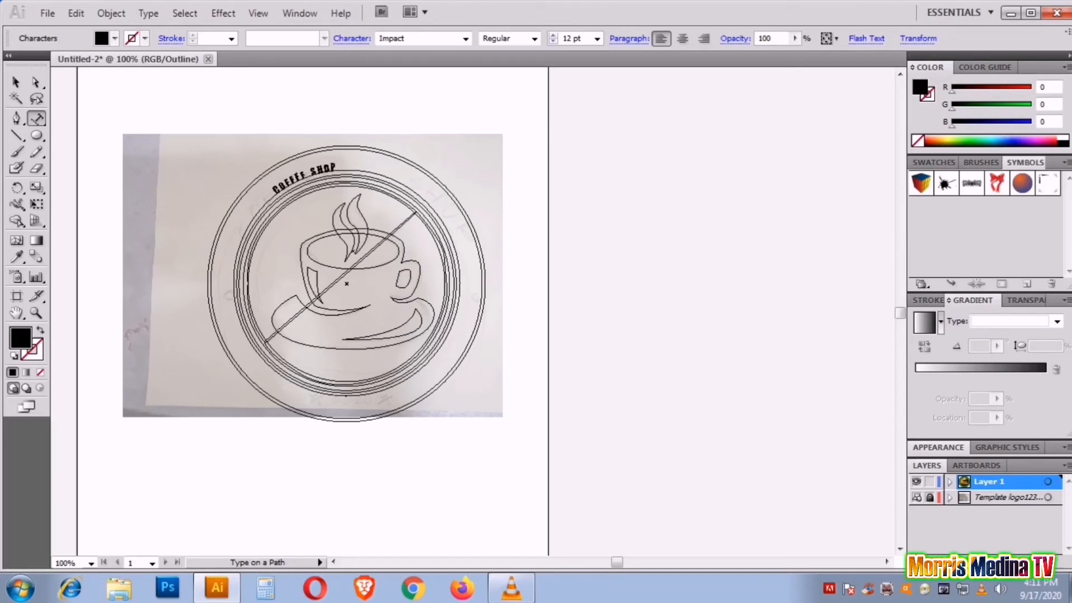
Enlarge the curved COFFEE SHOP lettering to 29 pt.
key(Tab)
key(Tab)
key(Up)
key(Up)
key(Up)
key(Up)
key(Up)
key(Up)
key(Up)
key(Up)
key(Up)
key(Up)
key(Up)
key(Up)
key(Up)
key(Up)
key(Up)
key(Up)
key(Up)
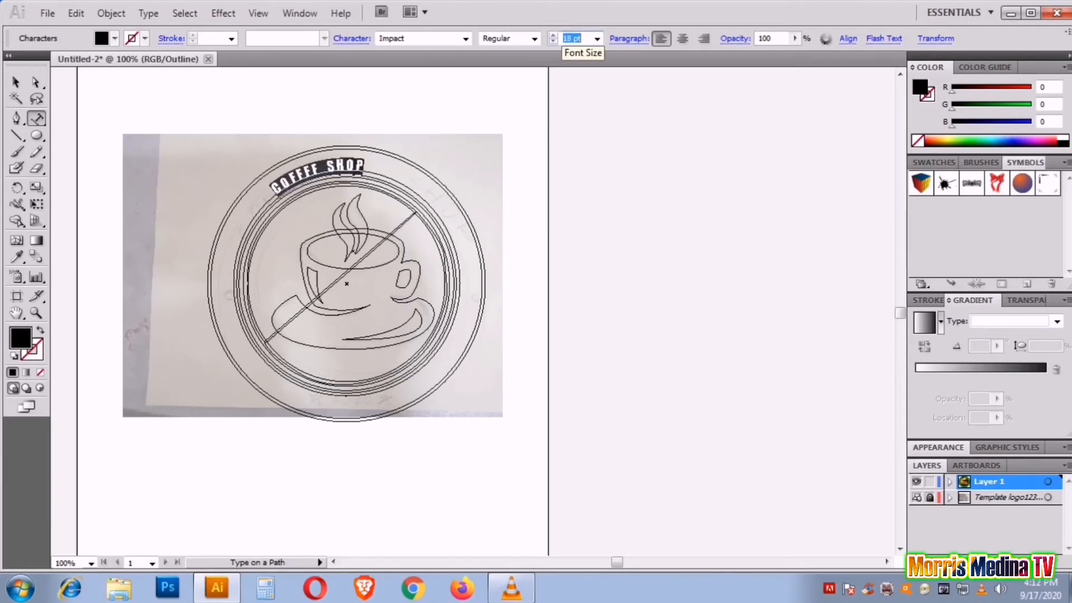
key(Escape)
Widen the gap between the two words of the curved lettering.
key(alt+Right)
key(alt+Right)
key(alt+Right)
key(alt+Right)
key(alt+Right)
key(alt+Right)
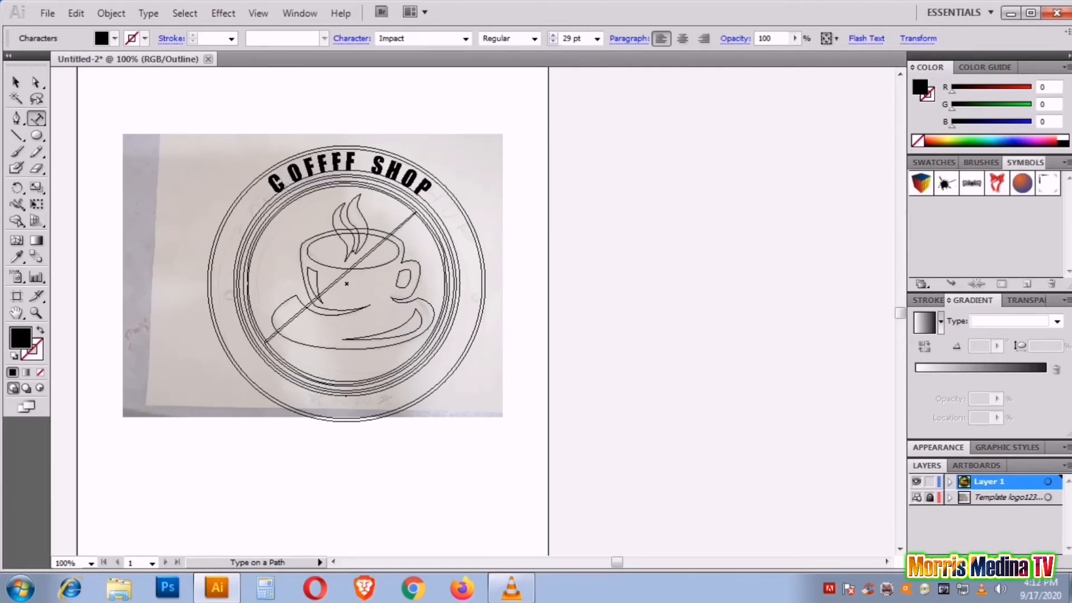
key(alt+Right)
key(alt+Right)
key(alt+Right)
key(alt+Right)
key(alt+Right)
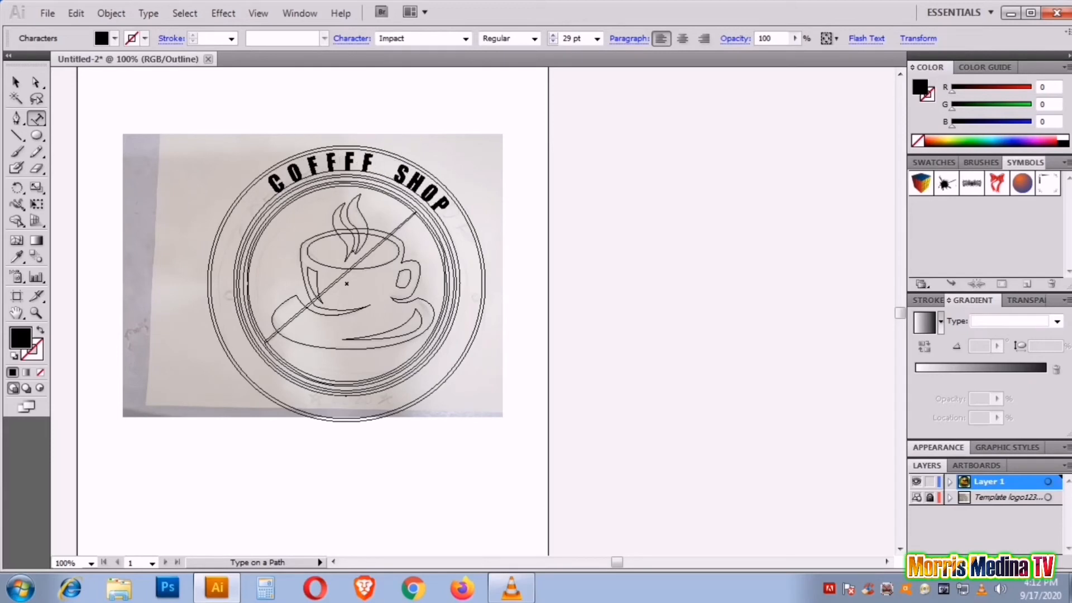
Slide the curved lettering counterclockwise along its circle, set its size to 34 pt and spread it evenly over the badge's upper half.
drag(273, 191, 247, 215)
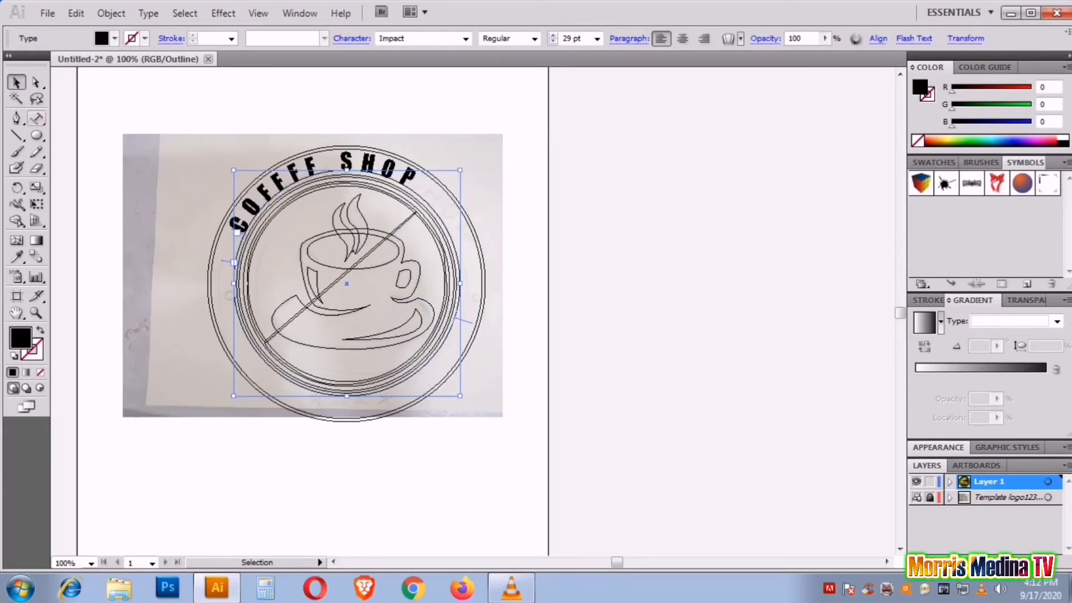
double_click(248, 216)
key(ctrl+a)
click(570, 37)
scroll(564, 39, up, 3)
scroll(564, 38, up, 2)
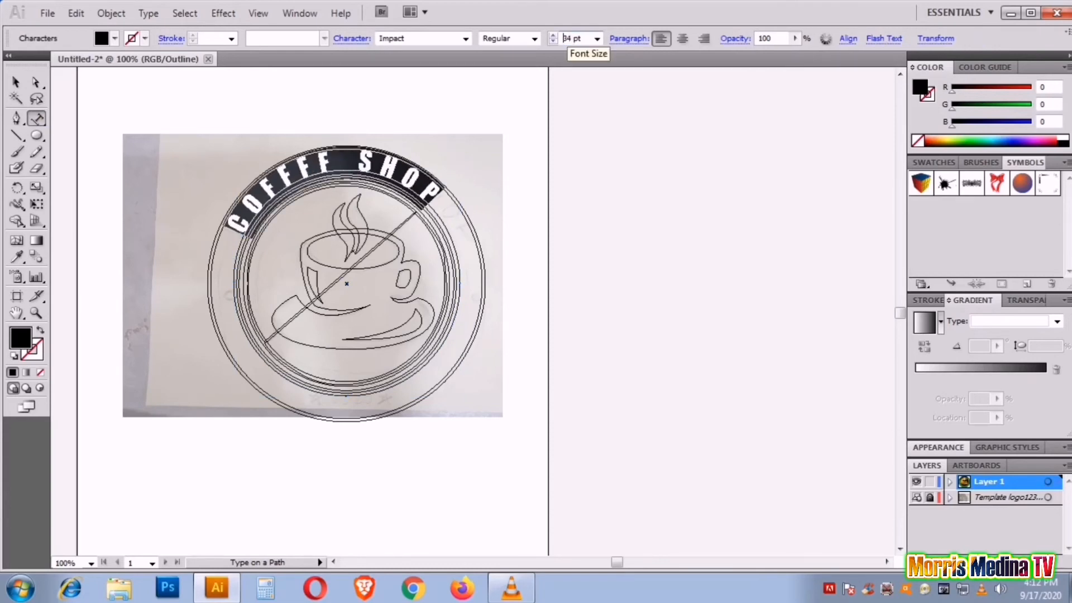
key(Escape)
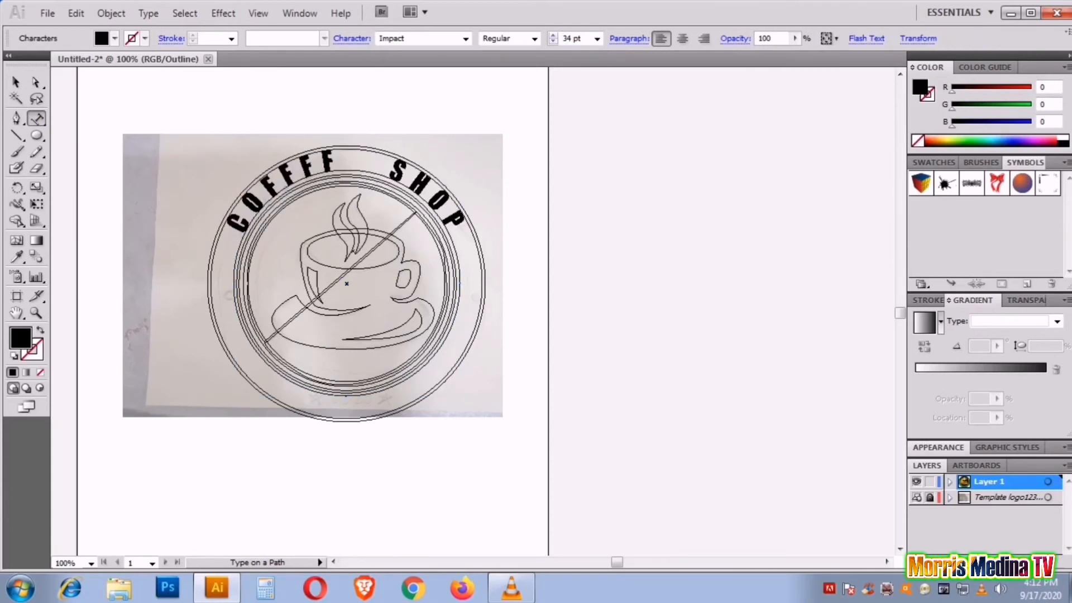
Fill the curved COFFEE SHOP lettering with white (RGB 255, 255, 255) in the colour preview.
key(v)
key(ctrl+y)
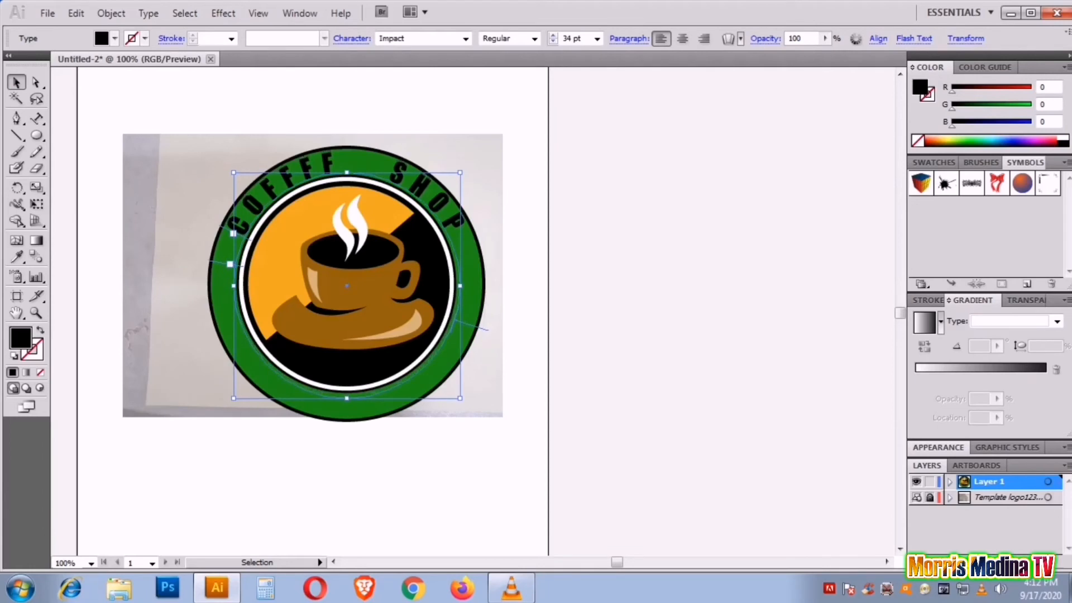
double_click(20, 337)
click(338, 181)
click(703, 196)
key(ctrl+shift+a)
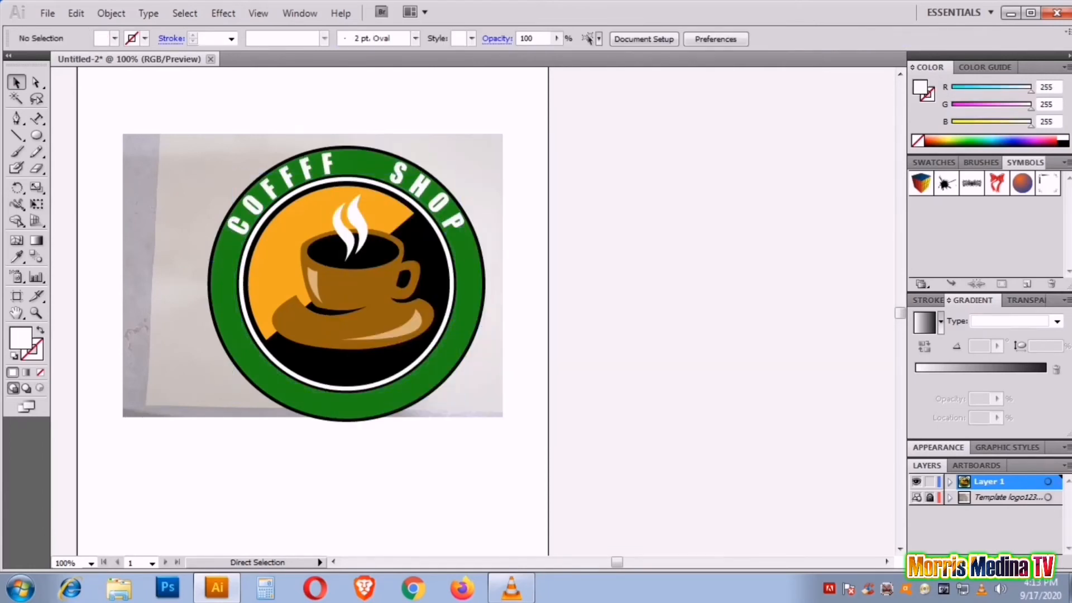
Draw a small white dot on the green ring's left side and place a matching copy on its right side.
key(ctrl+y)
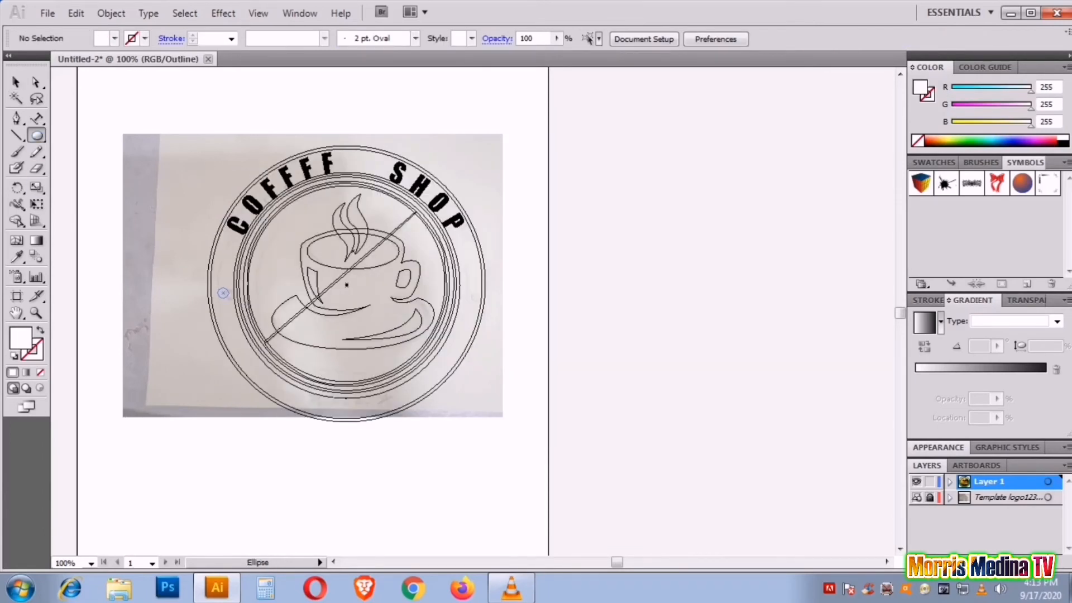
drag(217, 288, 471, 293)
key(ctrl+y)
shift+click(223, 293)
key(ctrl+shift+a)
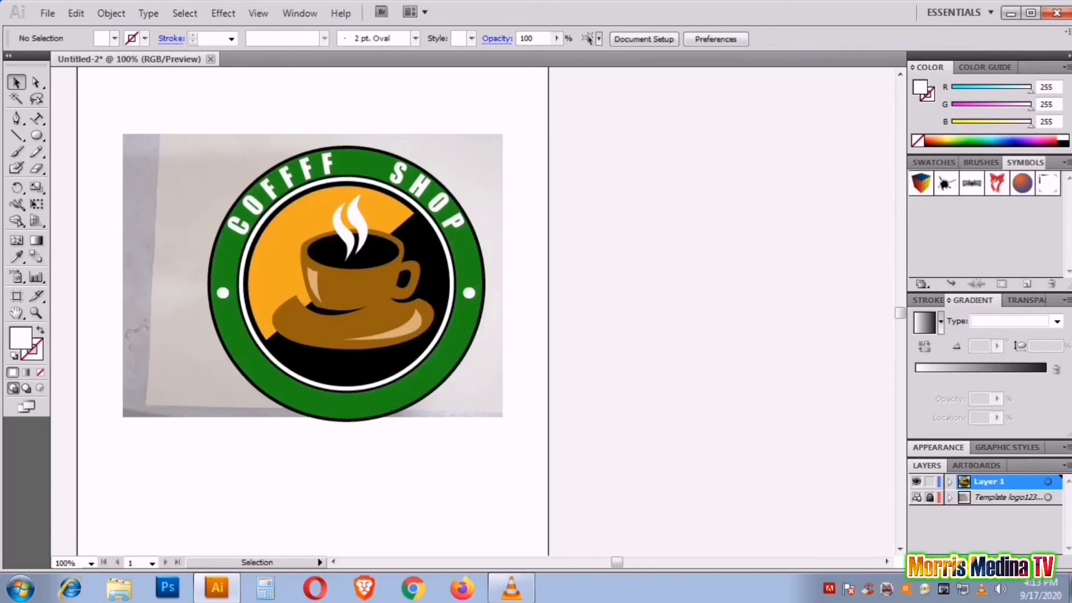
Draw an unfilled circle from the badge's centre, just outside the white ring, as the baseline for the year.
click(37, 135)
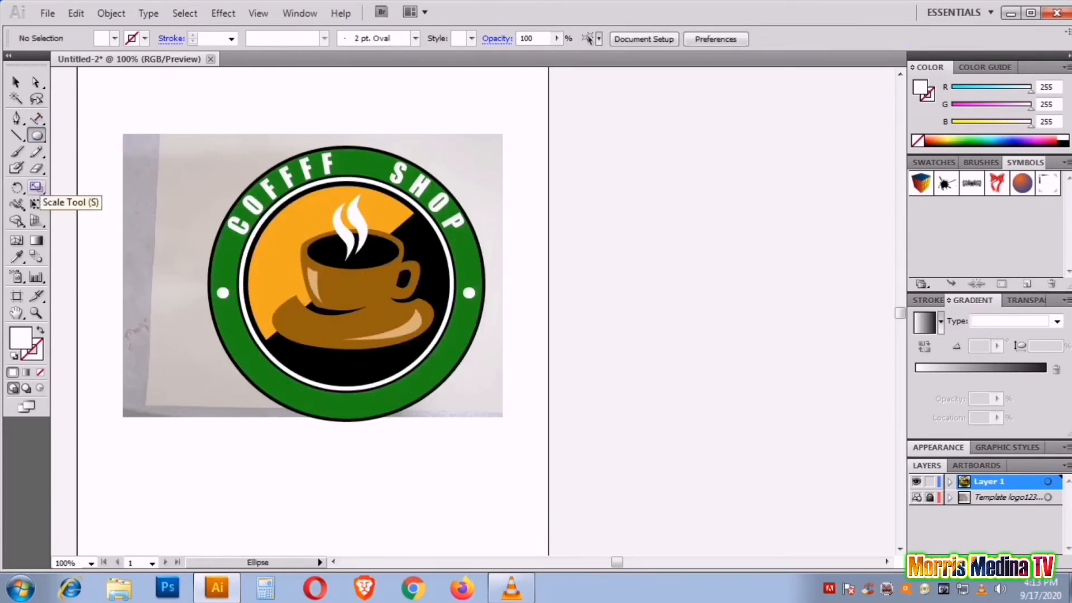
click(41, 372)
drag(347, 285, 461, 399)
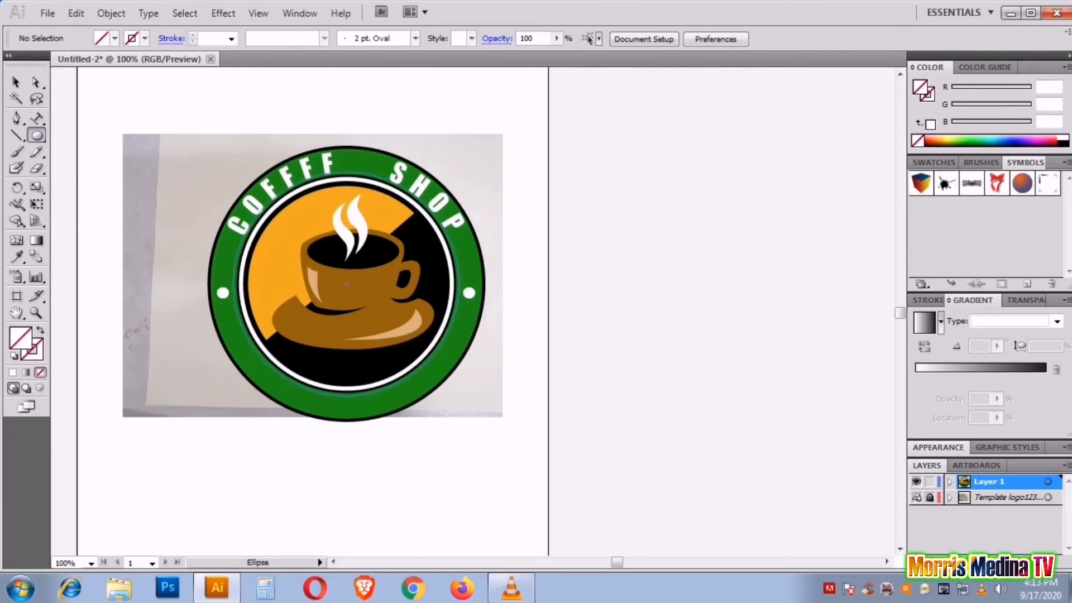
Add the text 2020 along the new circle's lower left with Type on a Path and fill it with white.
key(shift+t)
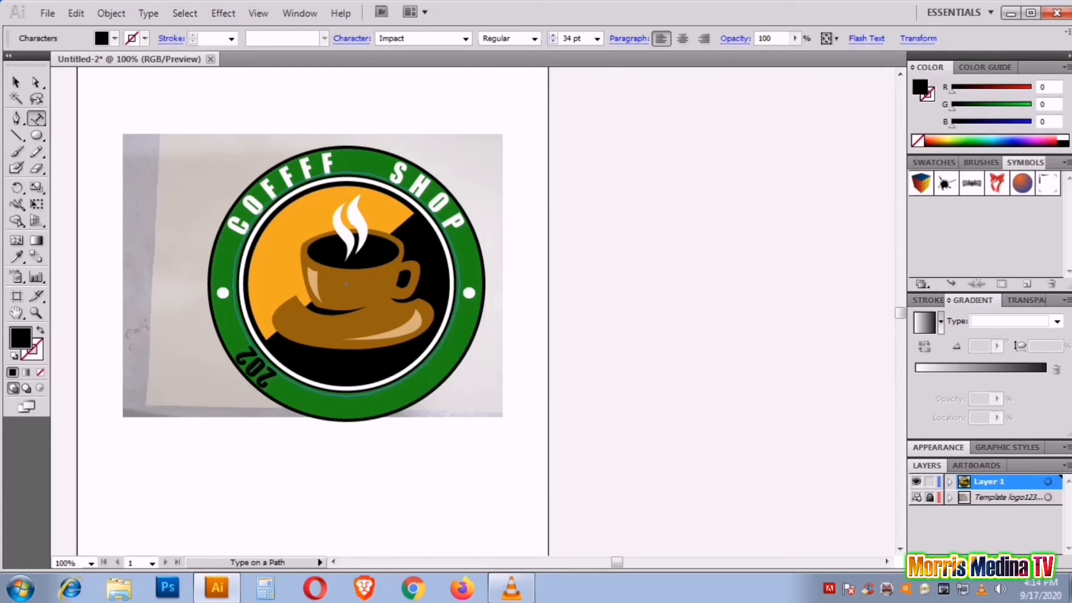
key(ctrl+a)
double_click(20, 337)
click(338, 193)
click(701, 196)
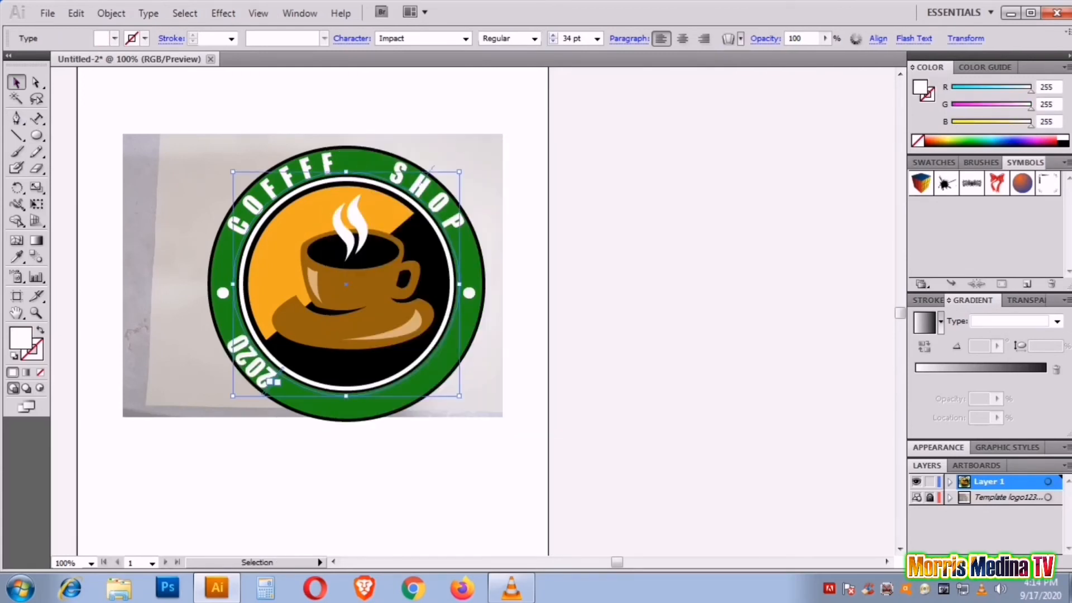
Flip the 2020 text upright onto the inside of its circle and fit it into the bottom of the green ring.
key(Escape)
key(t)
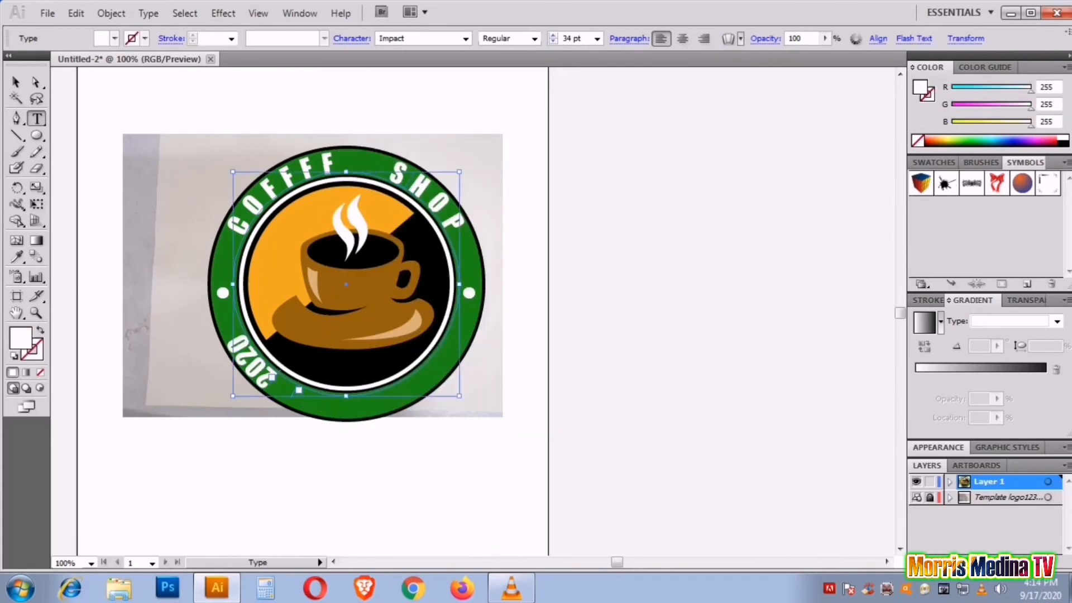
drag(224, 294, 313, 386)
double_click(334, 385)
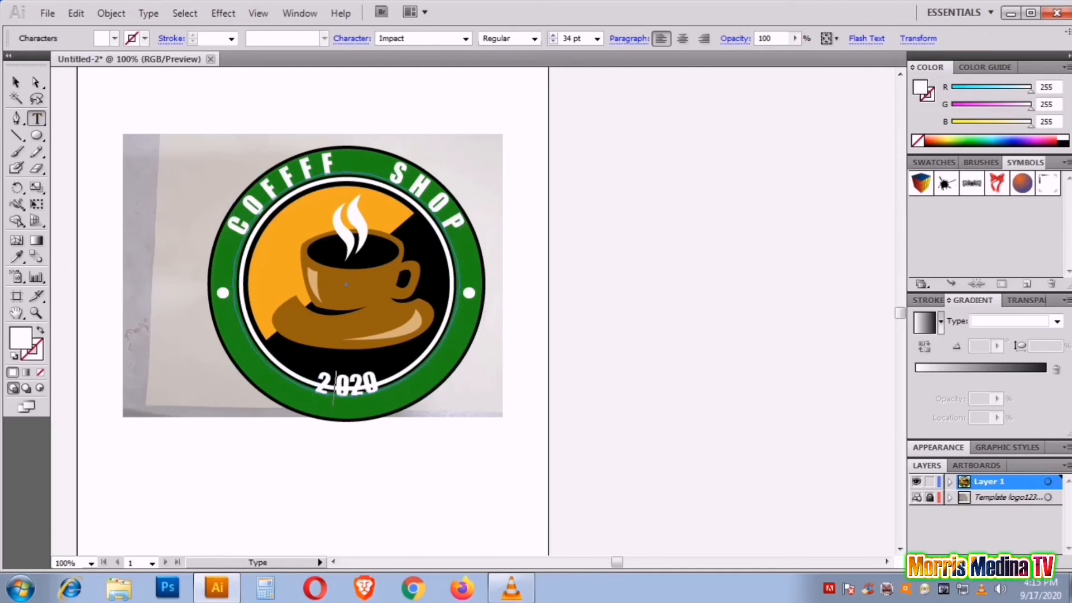
key(Escape)
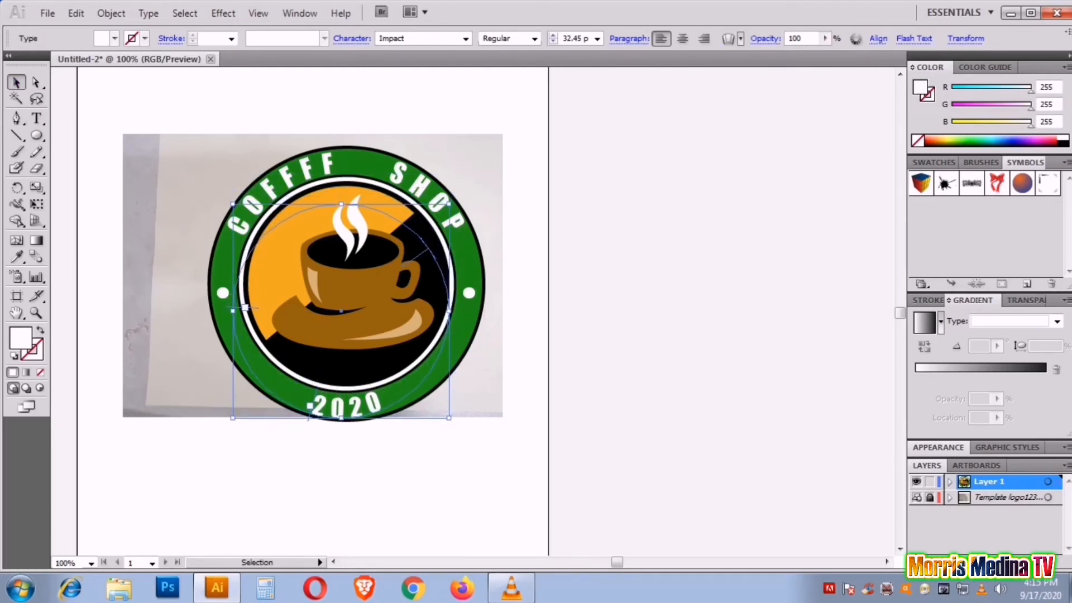
Nudge the 2020 text sideways to centre it at the bottom of the green ring.
key(Right)
key(Right)
key(Right)
key(Right)
key(Right)
key(Right)
key(Right)
key(Right)
key(Right)
key(Right)
key(Right)
key(Right)
key(Right)
key(Right)
key(Right)
key(Right)
key(Right)
key(Right)
key(Right)
key(Right)
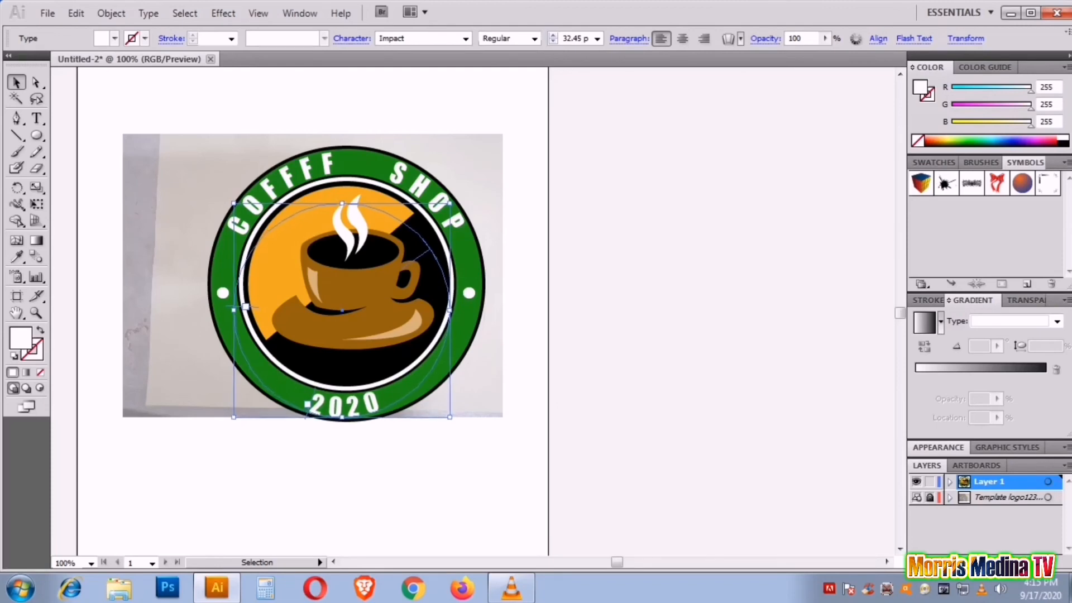
key(Left)
key(Left)
key(Left)
key(Left)
key(Left)
key(Left)
key(Left)
key(Left)
key(Left)
key(Left)
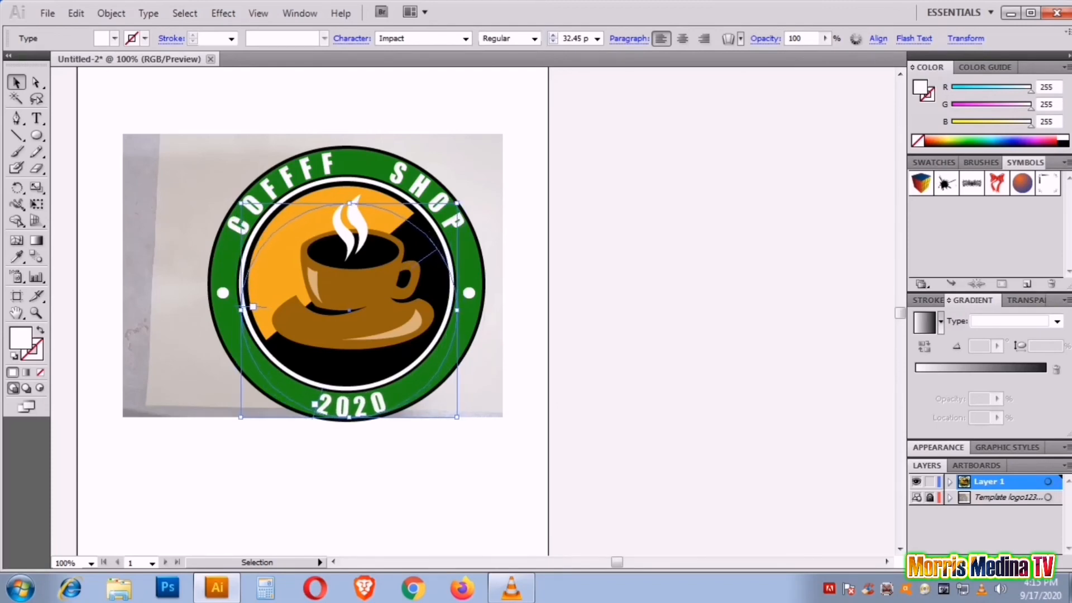
Set the 2020 text's size to 24 pt and reposition it centrally in the bottom of the green ring.
key(ctrl+shift+a)
key(ctrl+y)
click(368, 414)
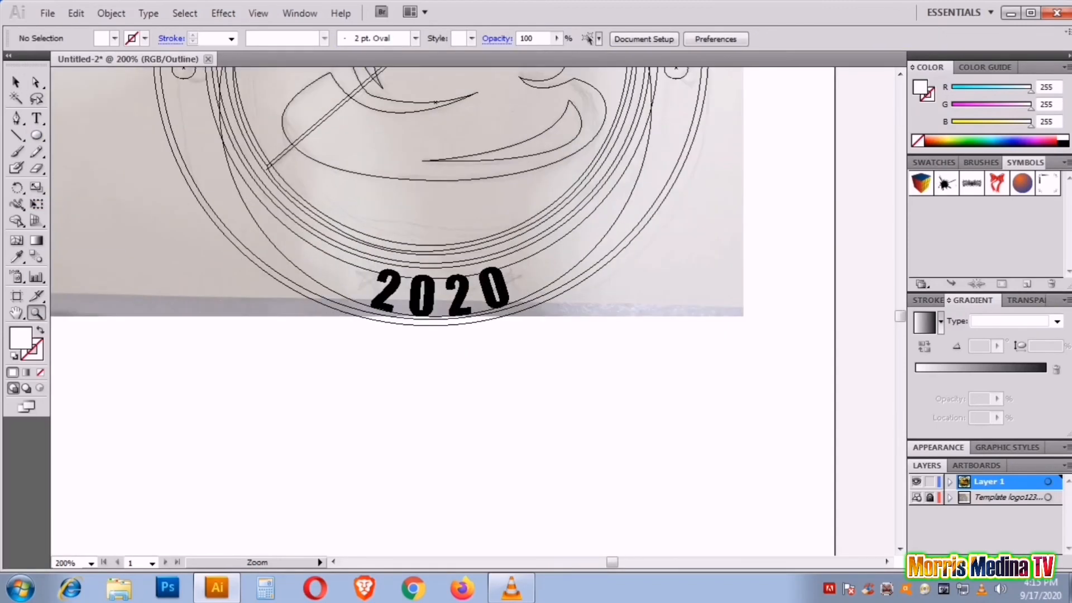
drag(441, 290, 586, 371)
double_click(586, 368)
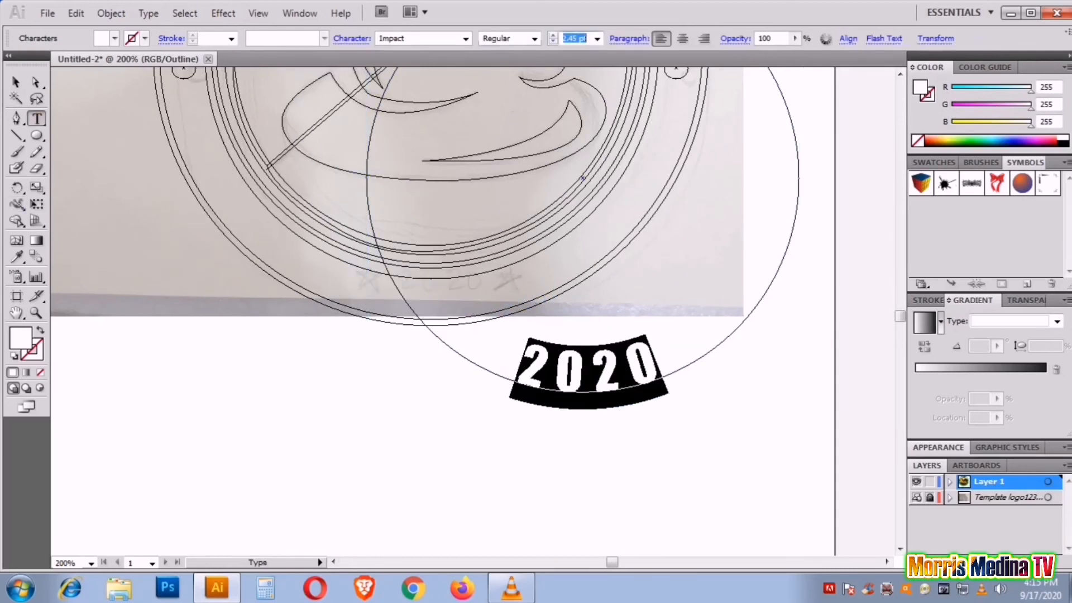
click(597, 38)
click(582, 178)
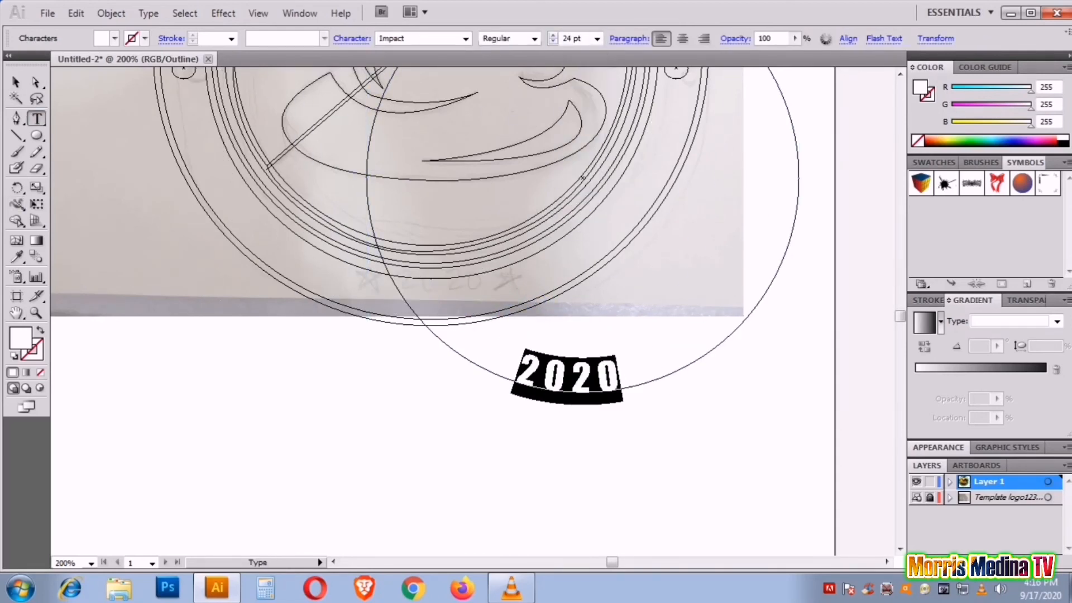
key(Escape)
drag(567, 373, 424, 295)
key(ctrl+shift+a)
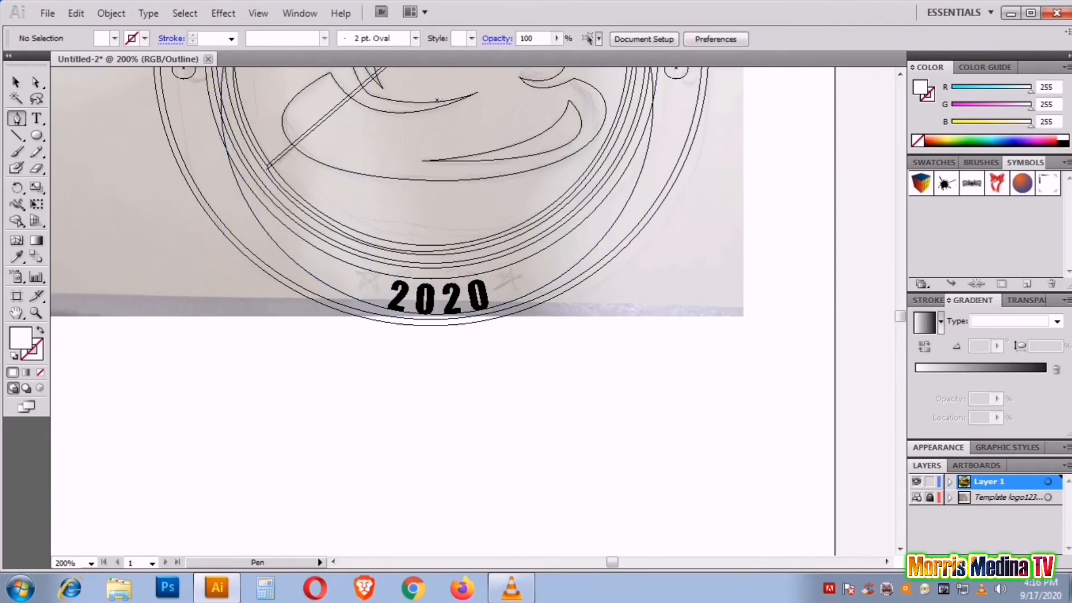
click(367, 271)
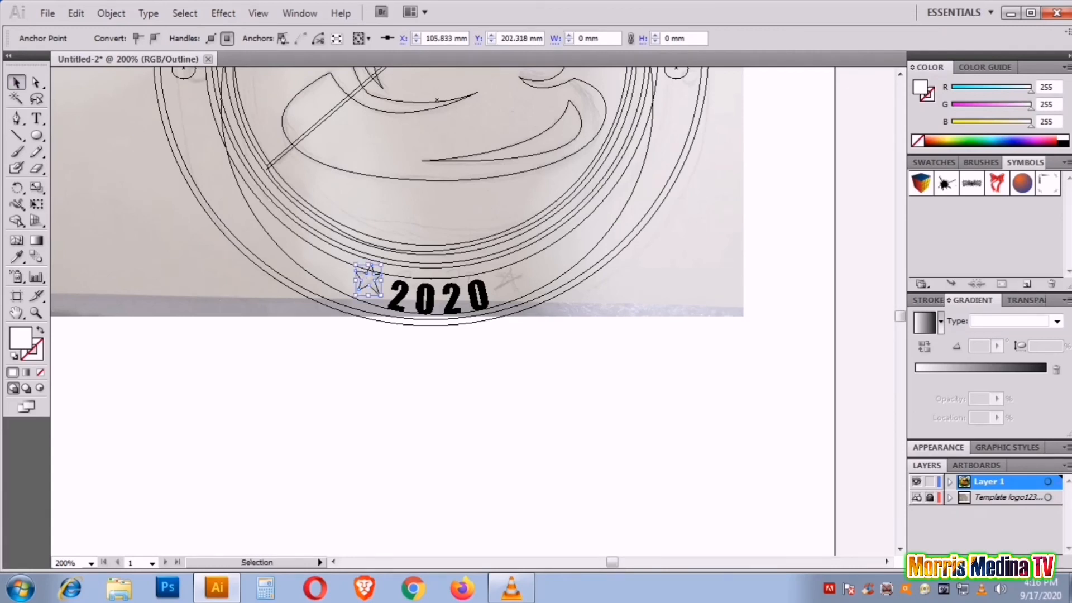
key(ctrl+y)
key(Delete)
key(ctrl+y)
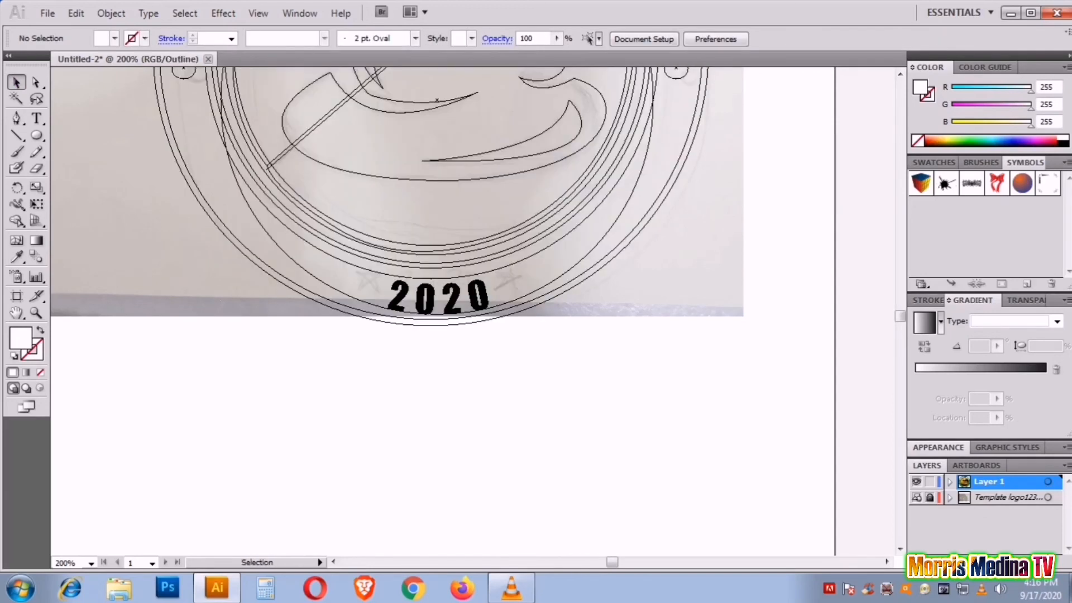
Trace the sketched star left of 2020 as a white five-pointed star with the Pen tool and preview it.
click(360, 285)
click(369, 266)
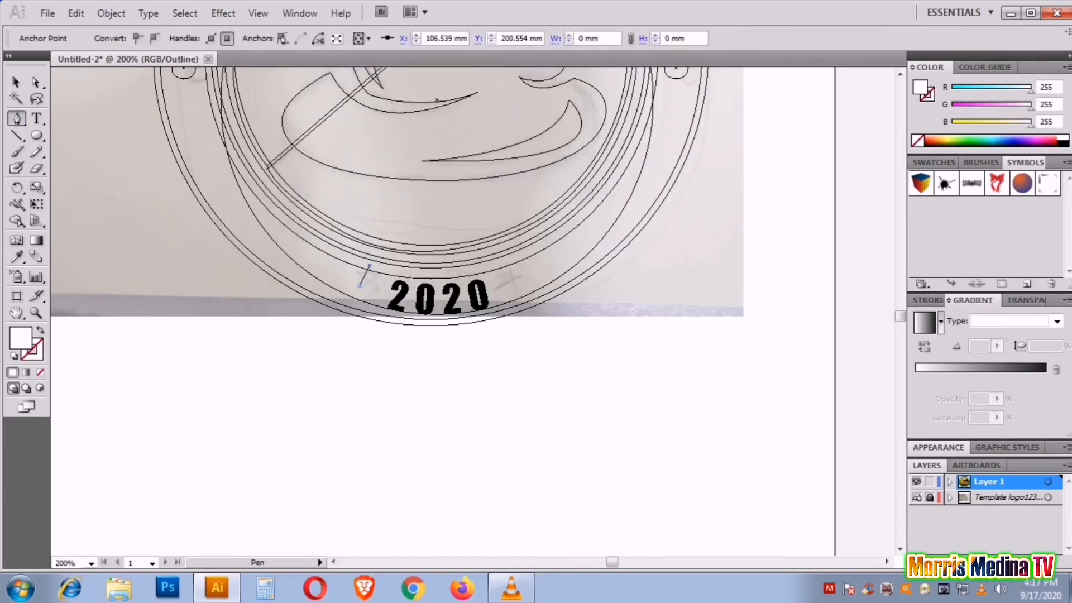
click(355, 272)
click(383, 272)
key(v)
key(ctrl+y)
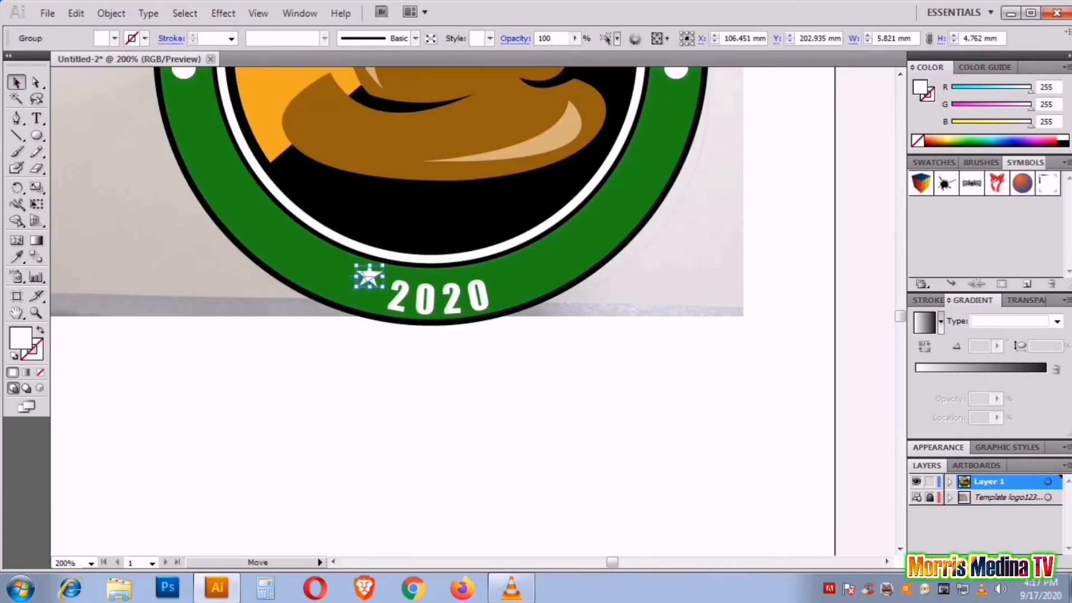
Move the star level with 2020 on its left, place a copy on its right and group both stars.
drag(368, 275, 357, 289)
key(ctrl+shift+a)
drag(512, 289, 514, 287)
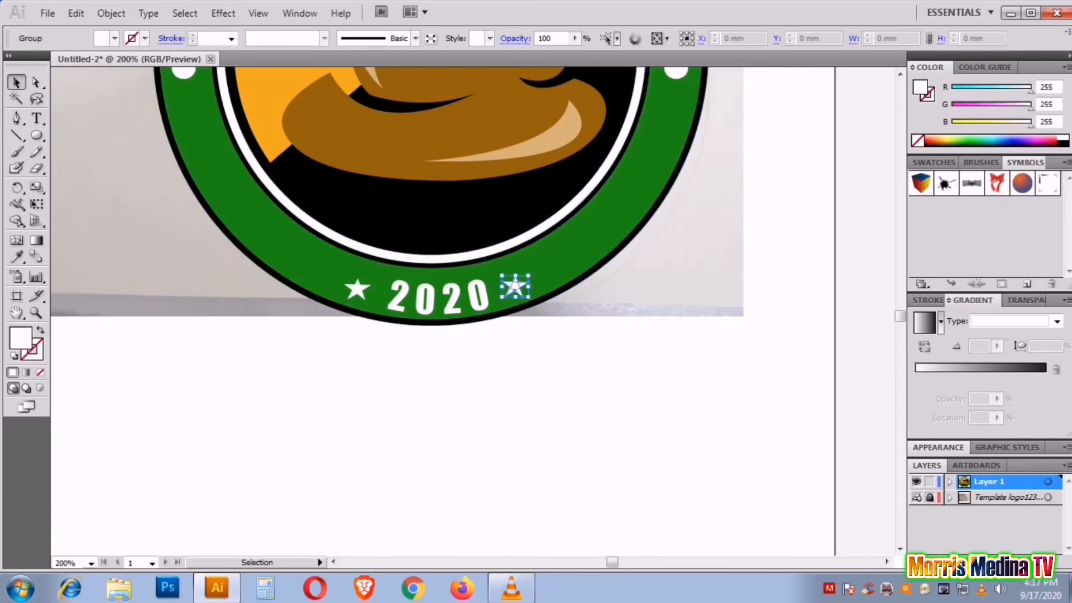
shift+click(358, 289)
key(ctrl+g)
Move the whole logo off the artboard beside the sketch and view it at 100%.
click(438, 295)
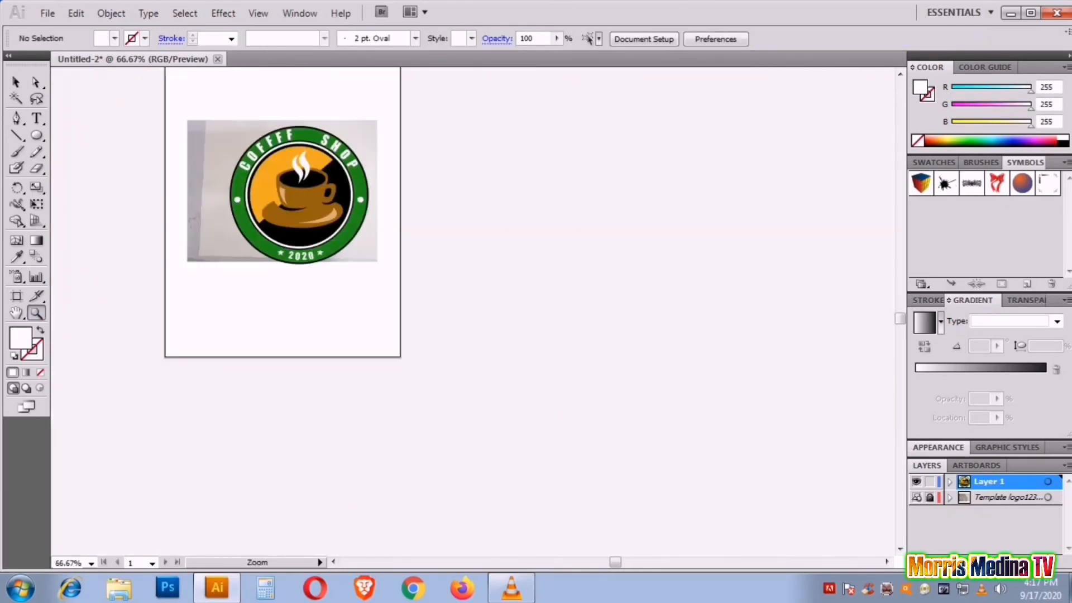
key(ctrl+minus)
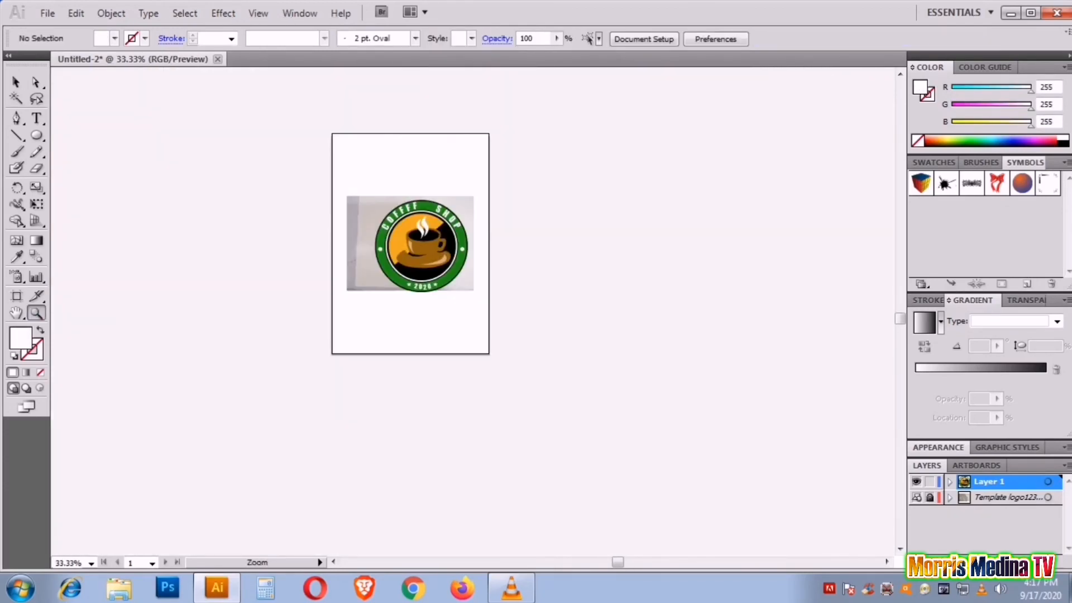
drag(421, 246, 540, 244)
key(ctrl+shift+a)
key(z)
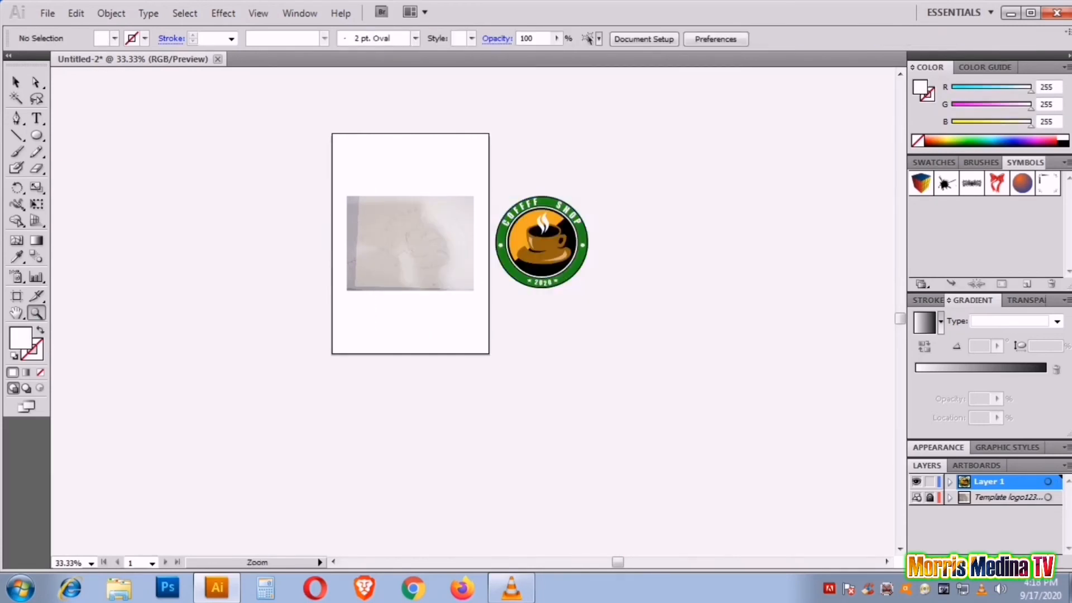
click(576, 179)
key(ctrl+plus)
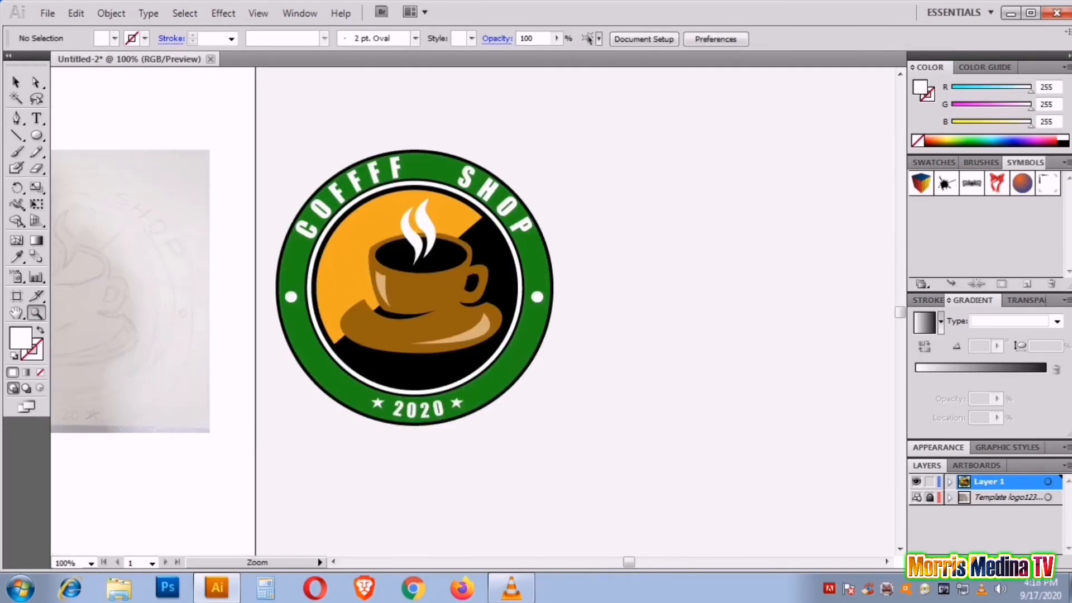